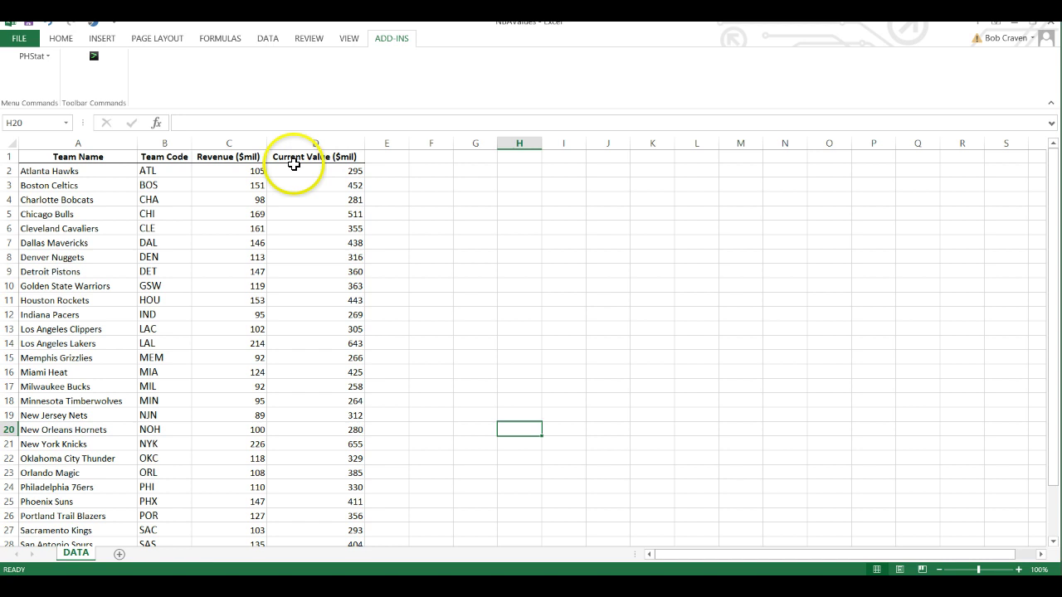
# Step: Insert a plain scatter chart of Revenue and Current Value (C1:D31) and move it beside the table
pyautogui.moveTo(219, 156); pyautogui.dragTo(287, 552)
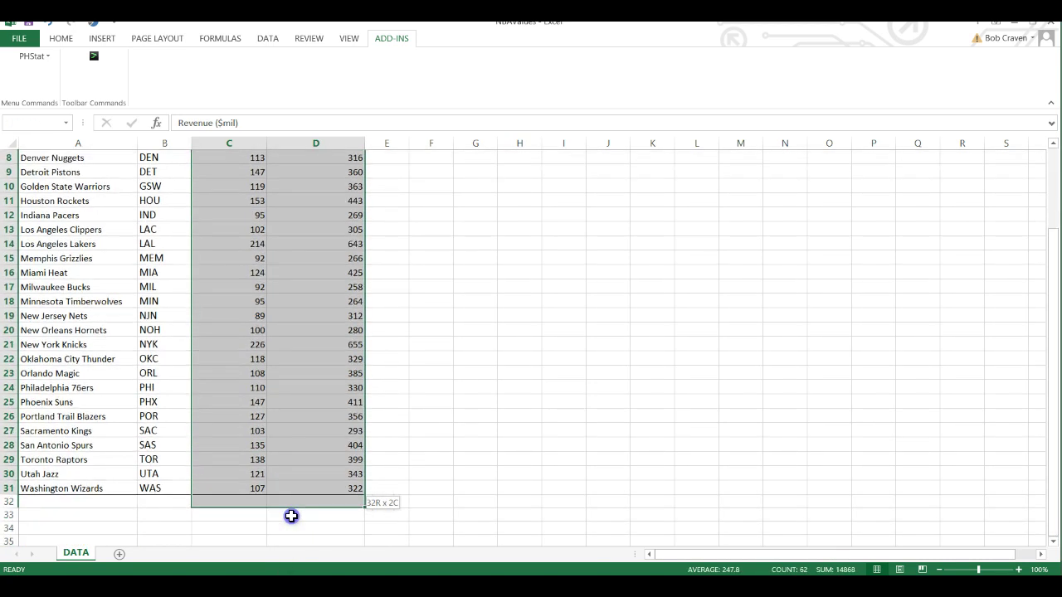
pyautogui.moveTo(296, 482); pyautogui.dragTo(289, 474)
pyautogui.scroll(3, 287, 287)
pyautogui.scroll(-3, 342, 369)
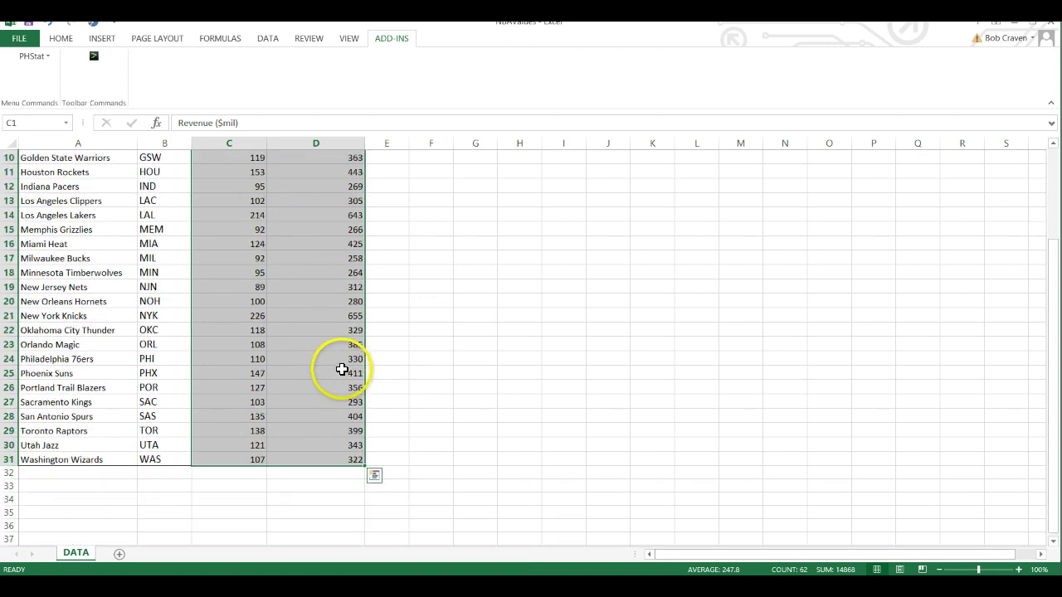
pyautogui.scroll(3, 330, 353)
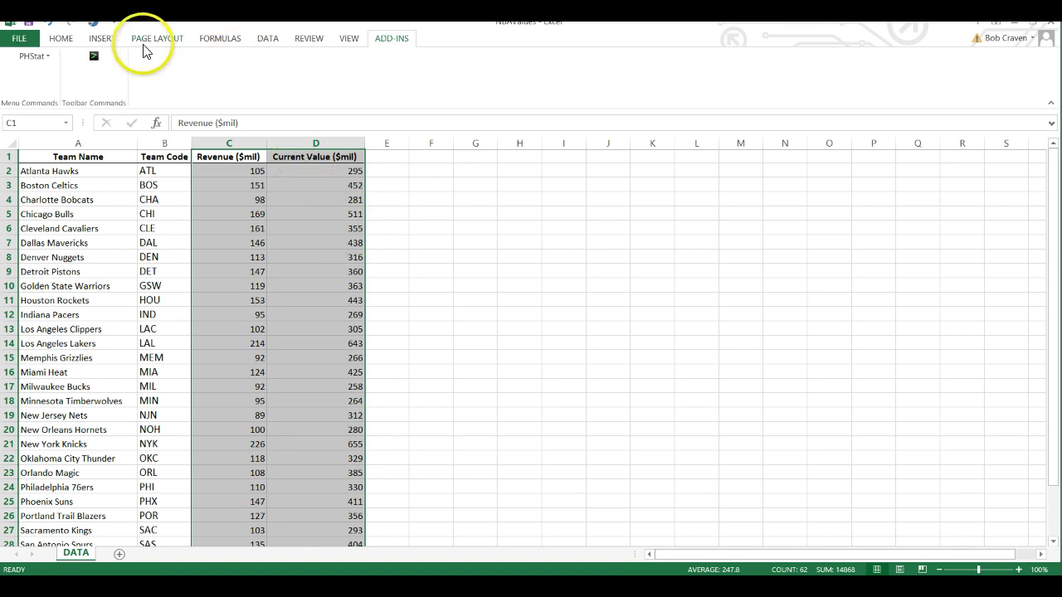
pyautogui.click(101, 39)
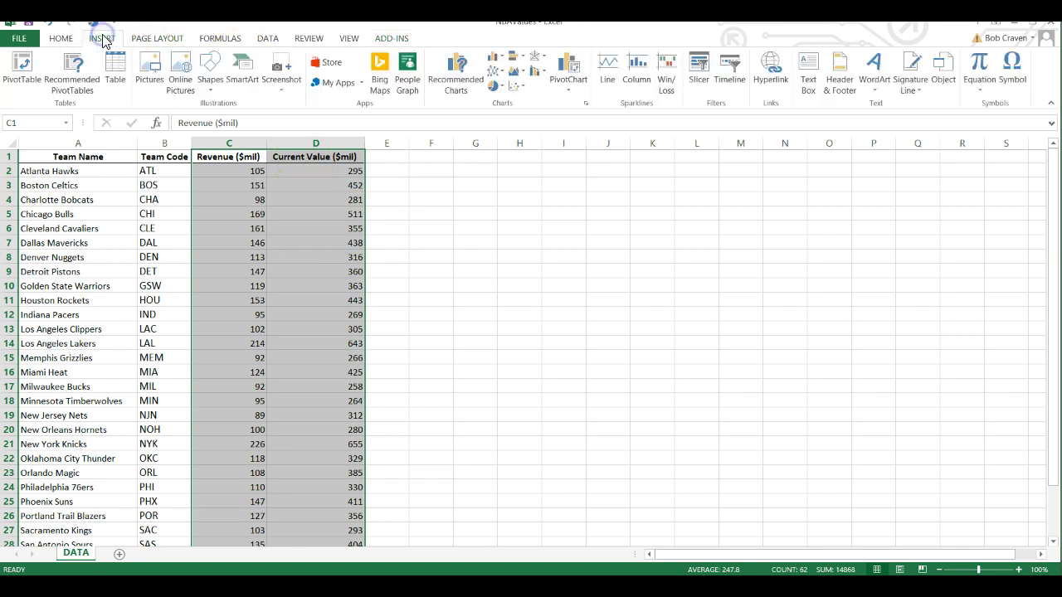
pyautogui.click(515, 88)
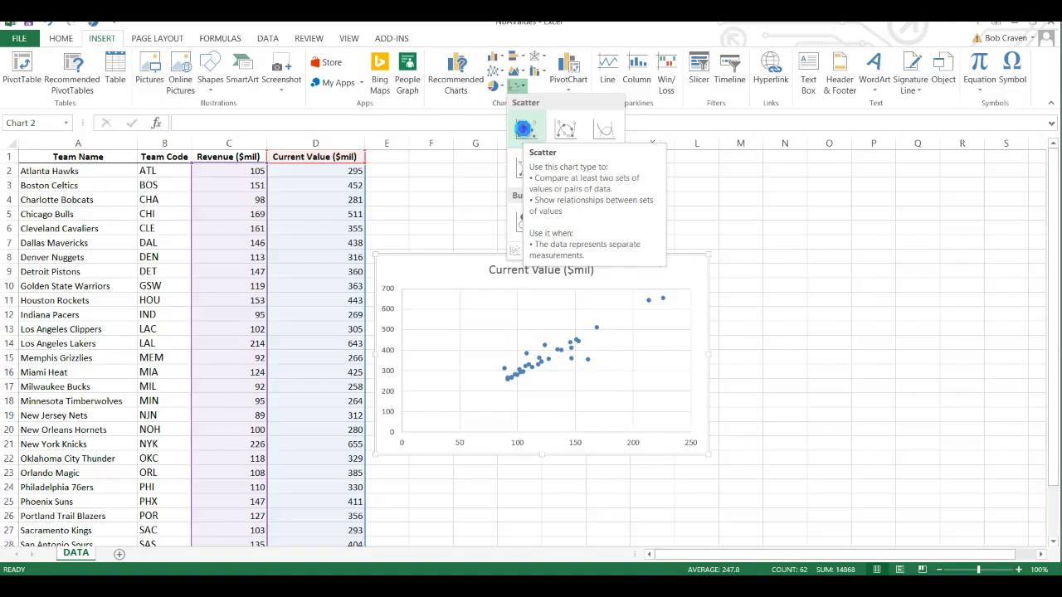
pyautogui.click(525, 131)
pyautogui.moveTo(656, 308)
pyautogui.mouseDown()
pyautogui.moveTo(645, 278)
pyautogui.moveTo(675, 176)
pyautogui.mouseUp()
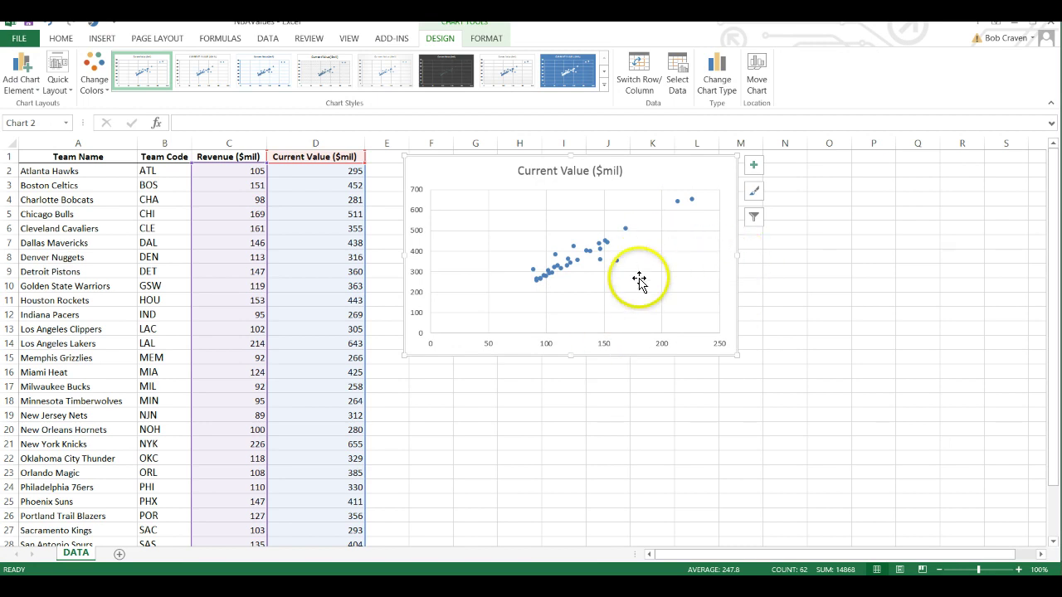
# Step: Add a linear trendline to the Current Value versus Revenue scatter chart, then deselect it
pyautogui.click(641, 279)
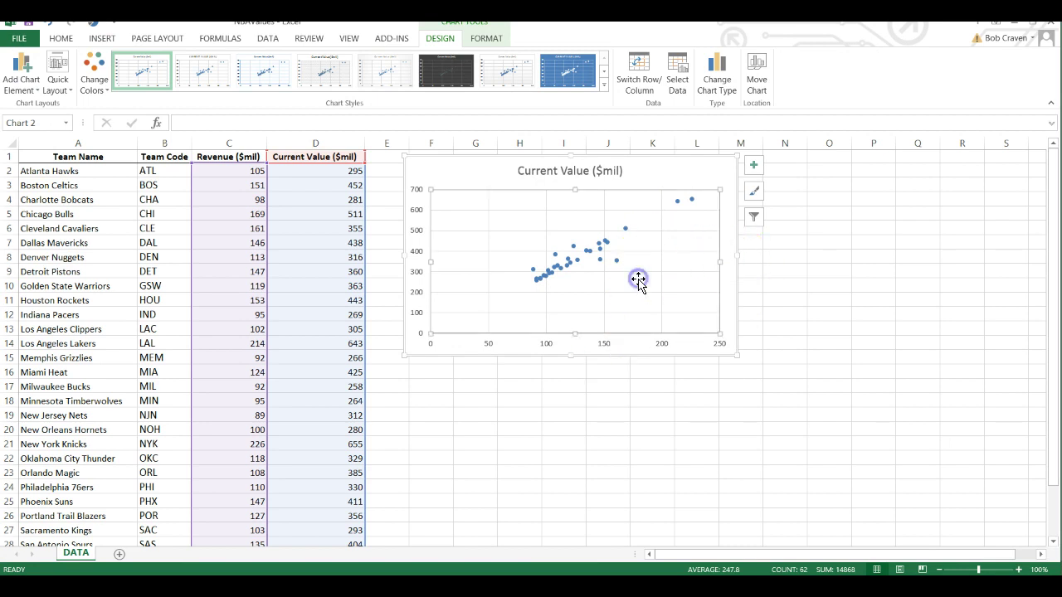
pyautogui.click(581, 262)
pyautogui.rightClick(589, 263)
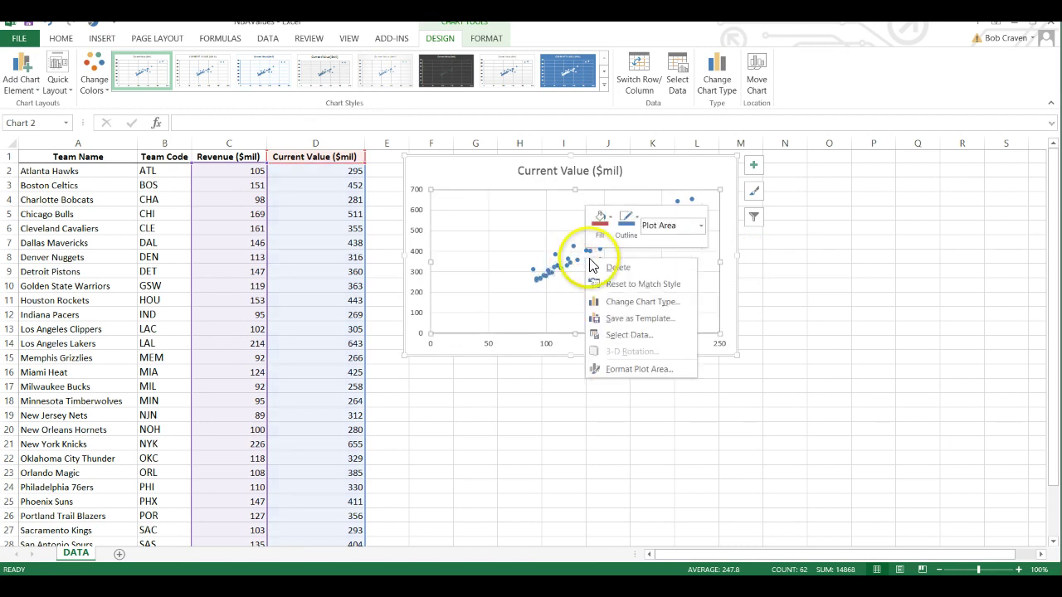
pyautogui.click(624, 371)
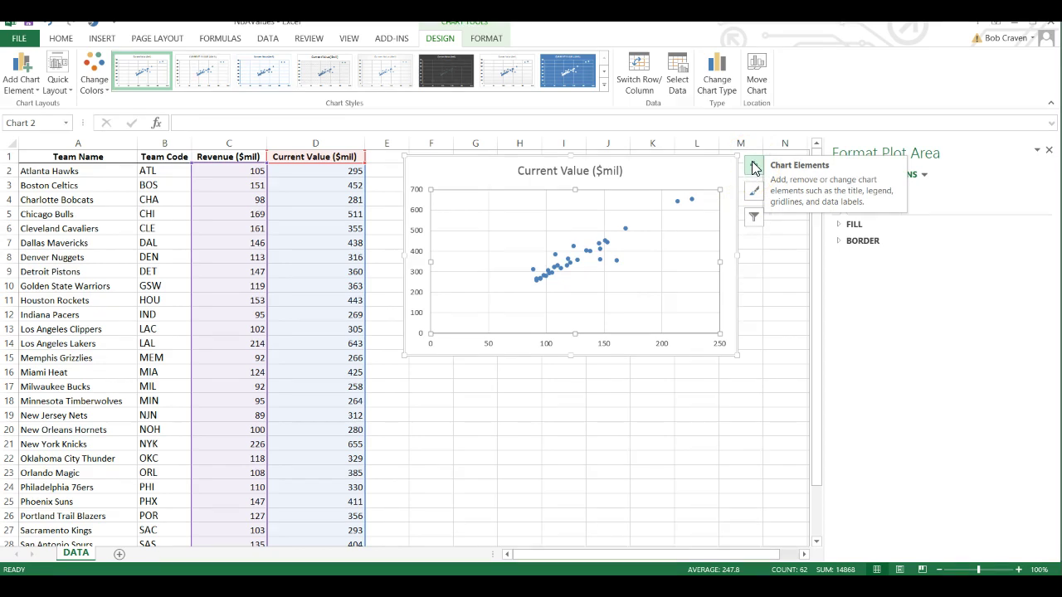
pyautogui.click(754, 167)
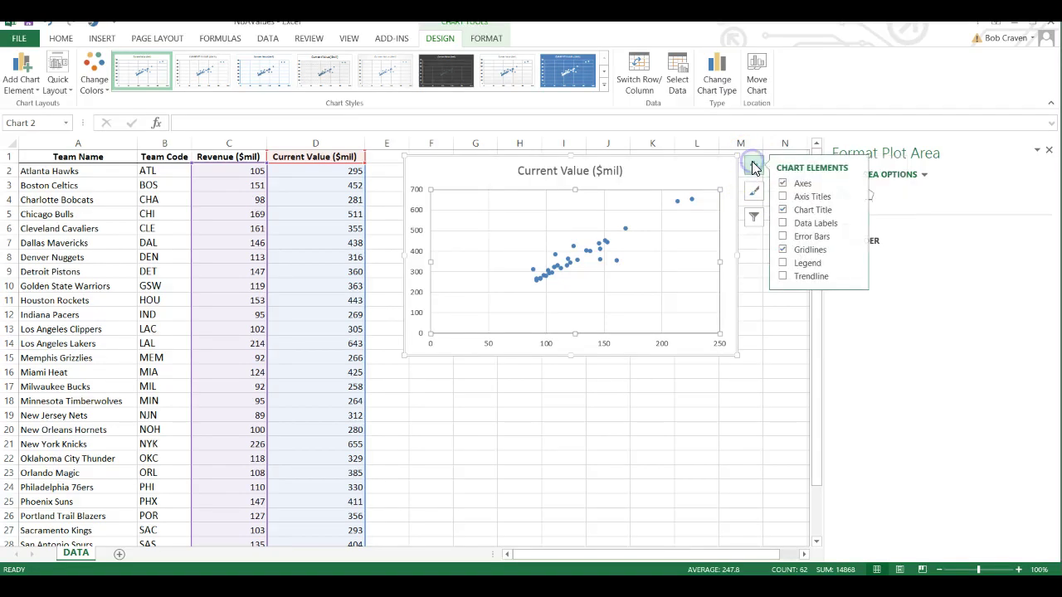
pyautogui.click(785, 276)
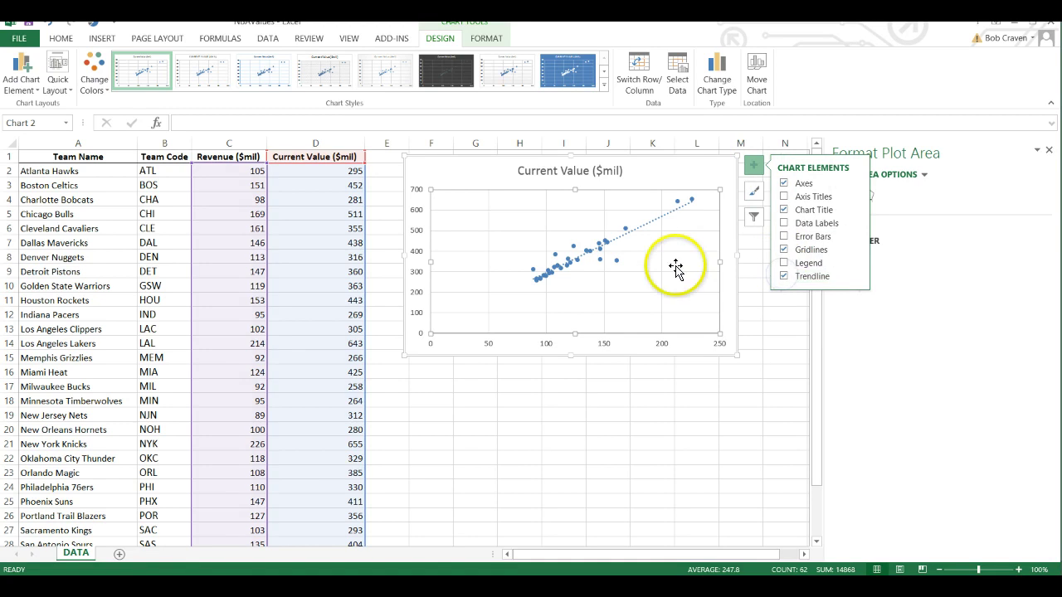
pyautogui.click(642, 410)
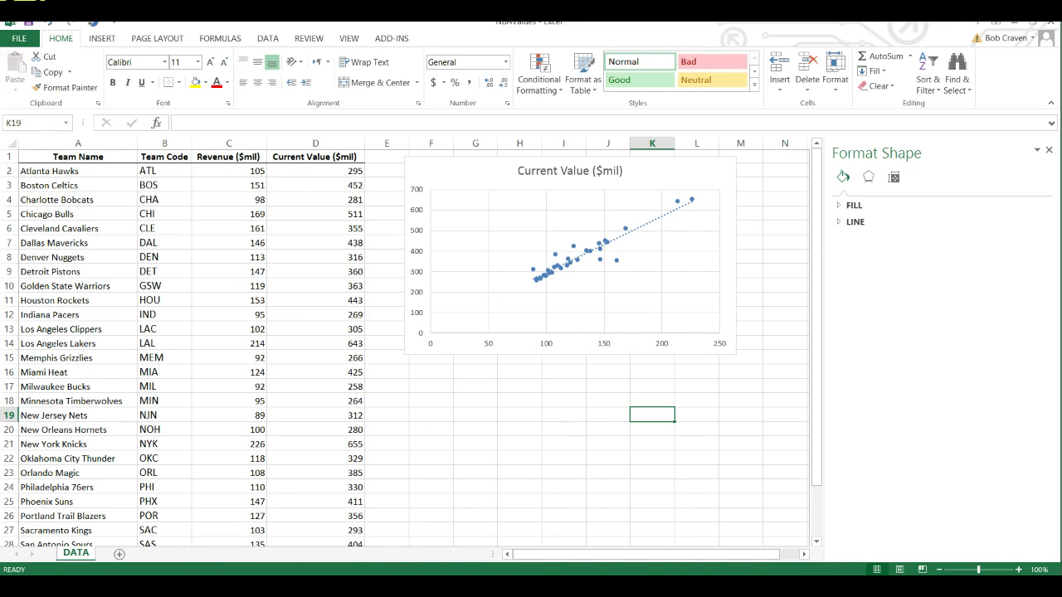
# Step: Switch to the Movie Revenues workbook and maximize its window
pyautogui.moveTo(25, 7)
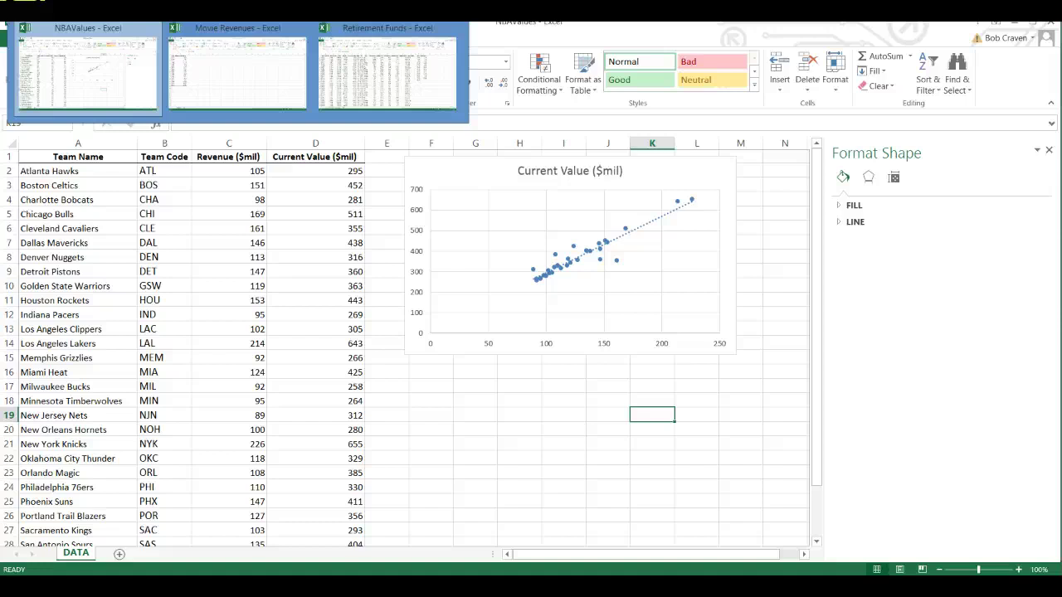
pyautogui.click(268, 66)
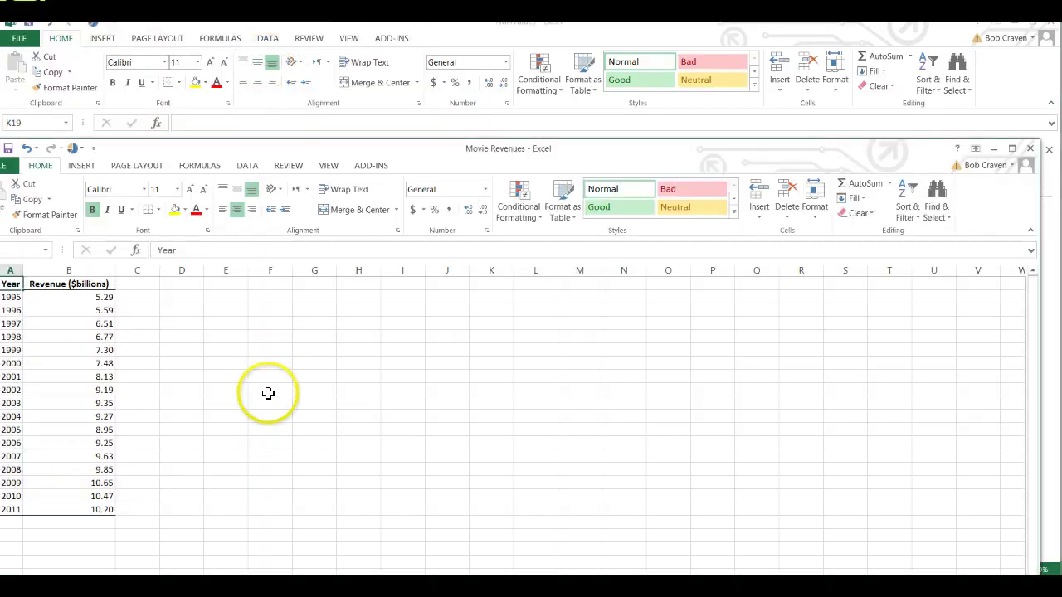
pyautogui.doubleClick(459, 166)
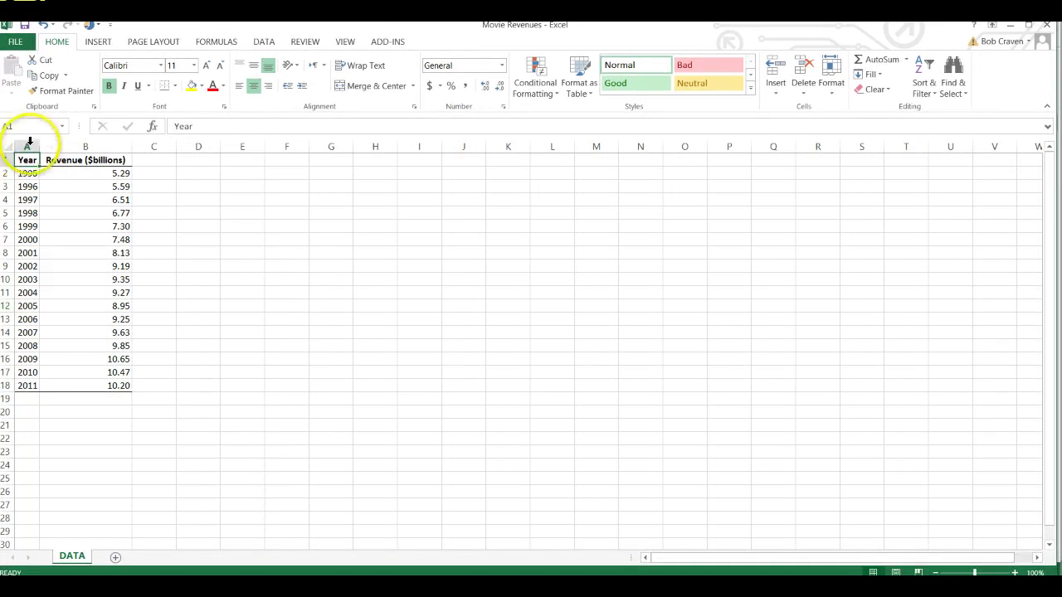
# Step: Chart Year against Revenue (A1:B18) as a scatter with straight lines and markers beside the data
pyautogui.moveTo(31, 159); pyautogui.dragTo(107, 380)
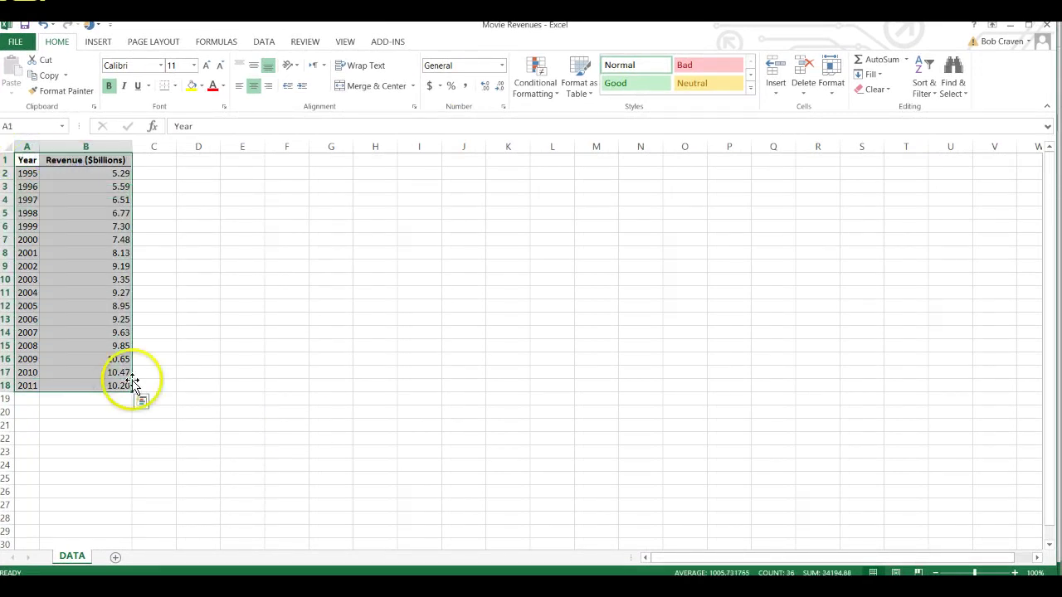
pyautogui.click(98, 42)
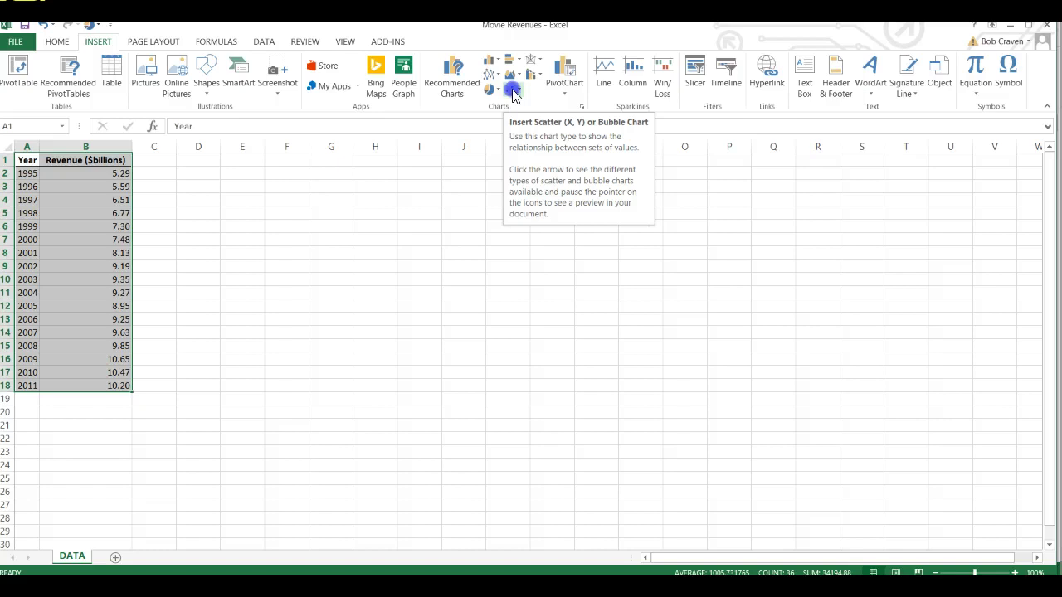
pyautogui.click(513, 90)
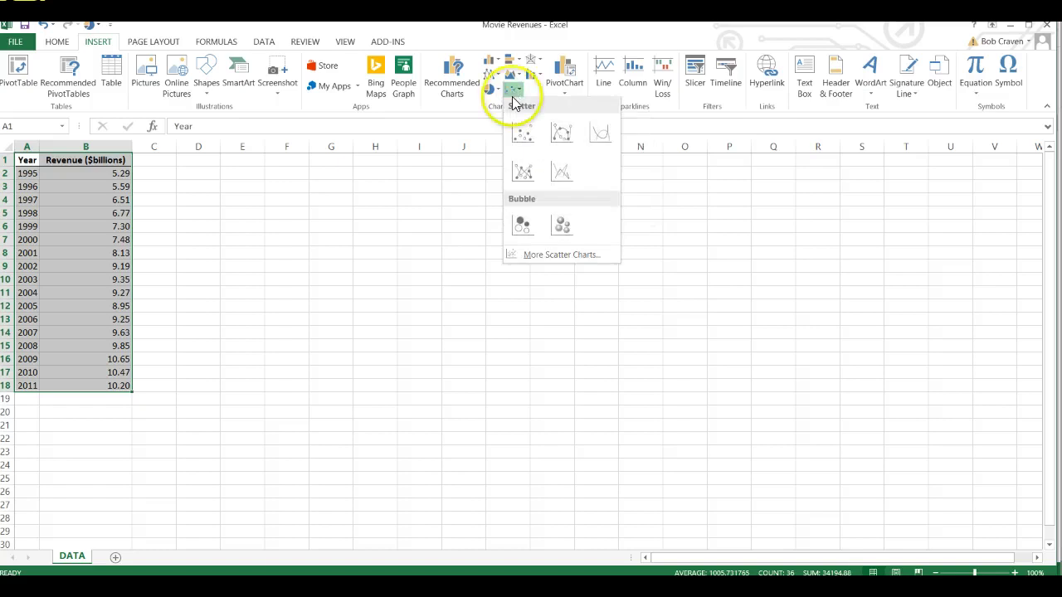
pyautogui.click(523, 174)
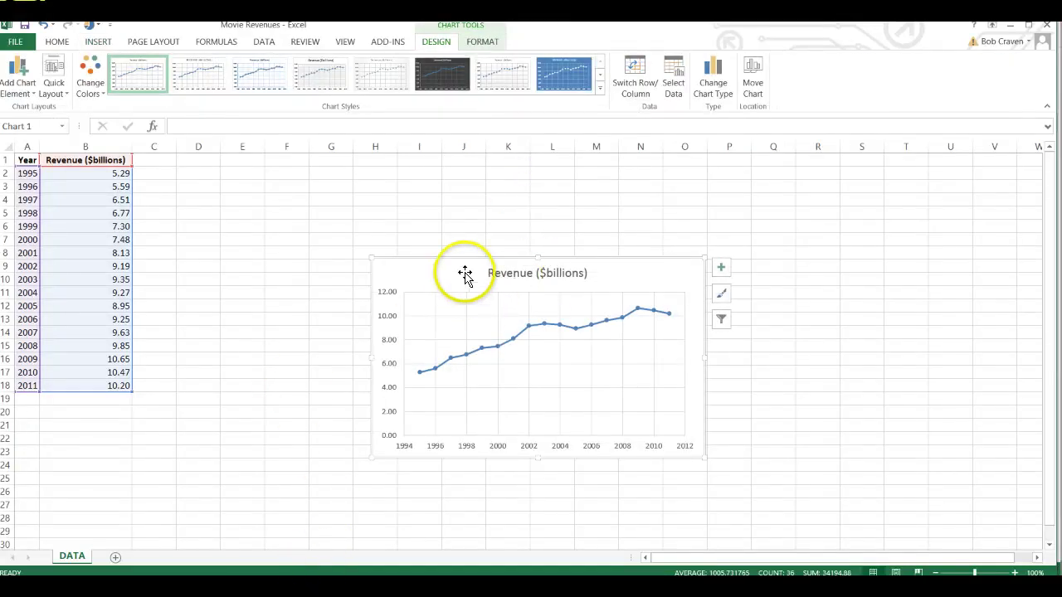
pyautogui.moveTo(463, 273); pyautogui.dragTo(345, 184)
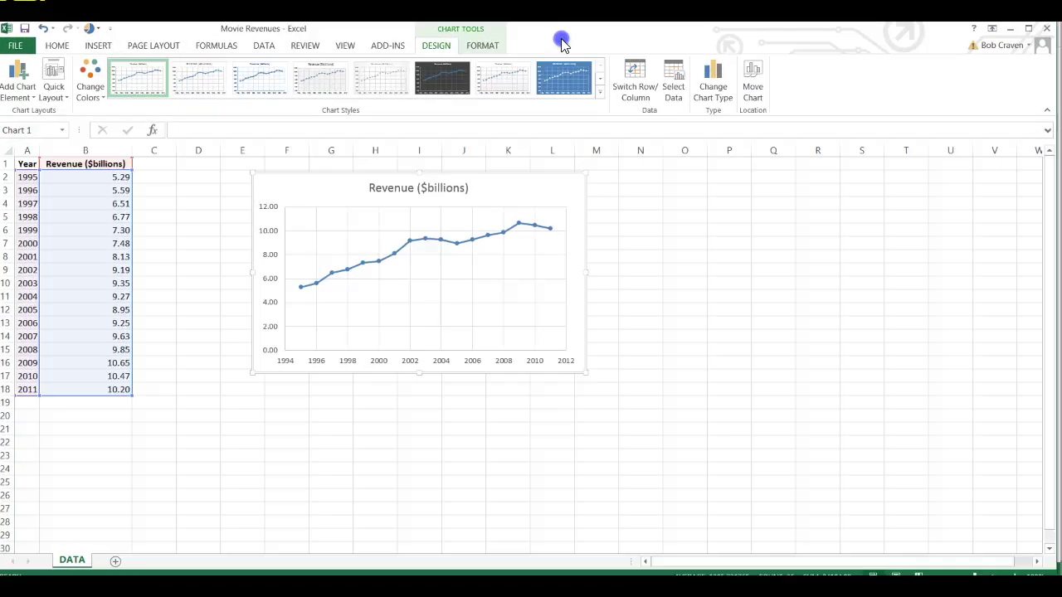
pyautogui.click(238, 28)
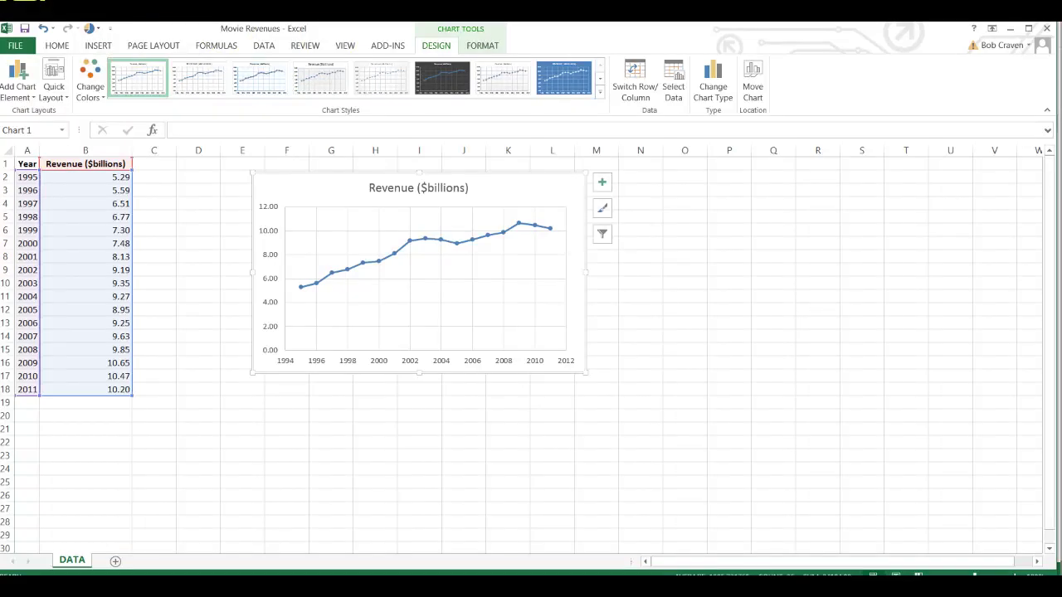
# Step: Switch to the Retirement Funds workbook and show its UNSTACKED sheet
pyautogui.moveTo(237, 8)
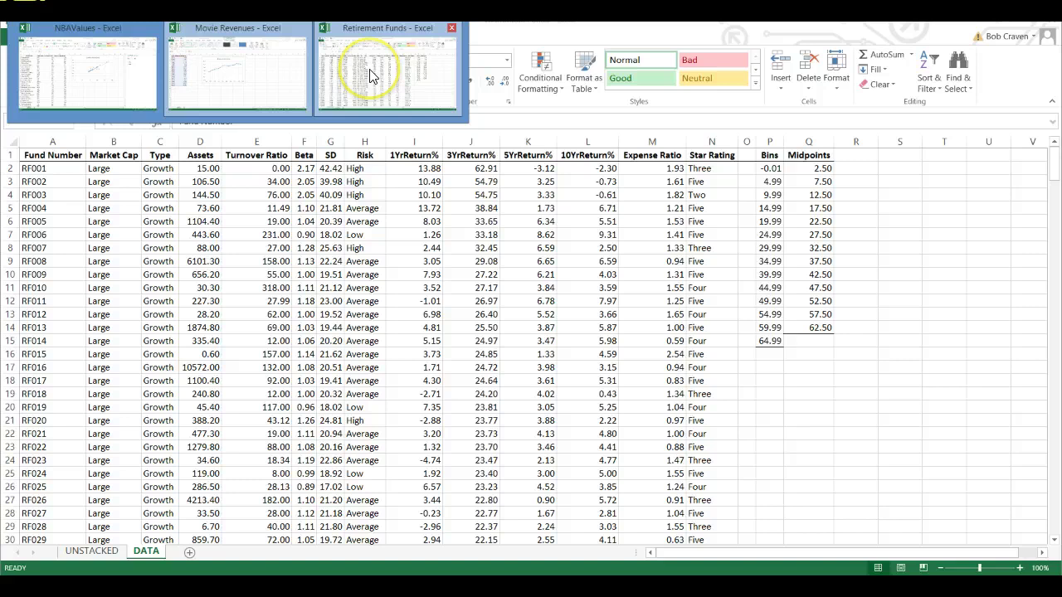
pyautogui.click(371, 75)
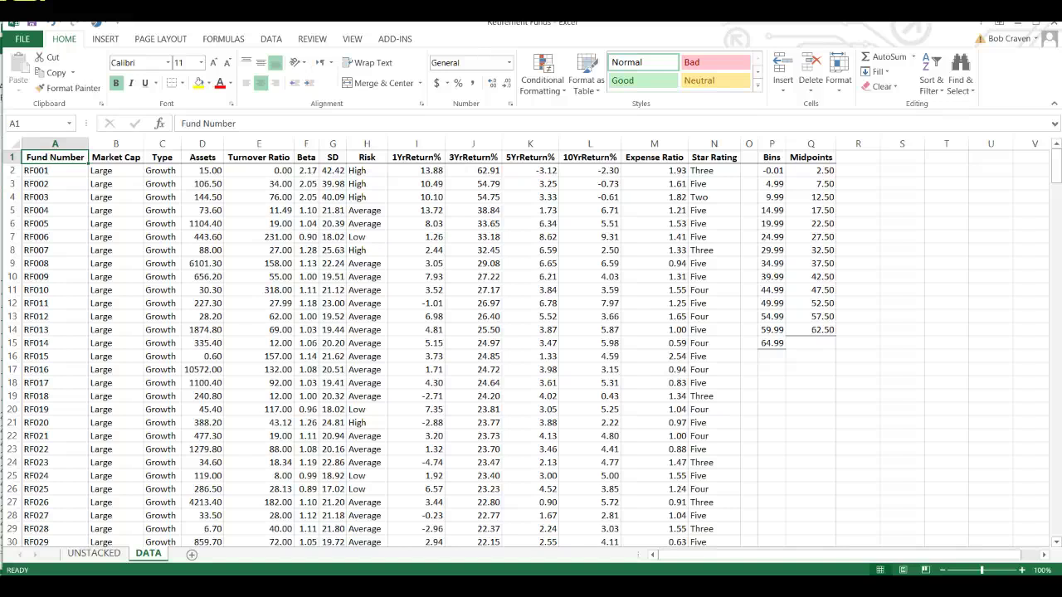
pyautogui.click(107, 556)
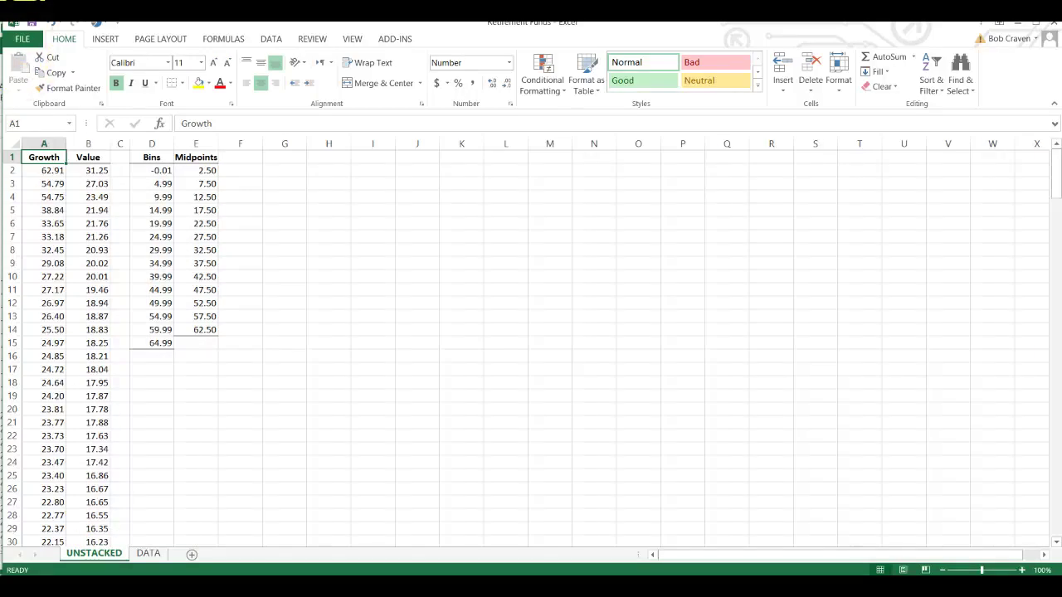
# Step: Open the PHStat Descriptive Statistics Stem-and-Leaf Display dialog from Add-ins
pyautogui.click(394, 38)
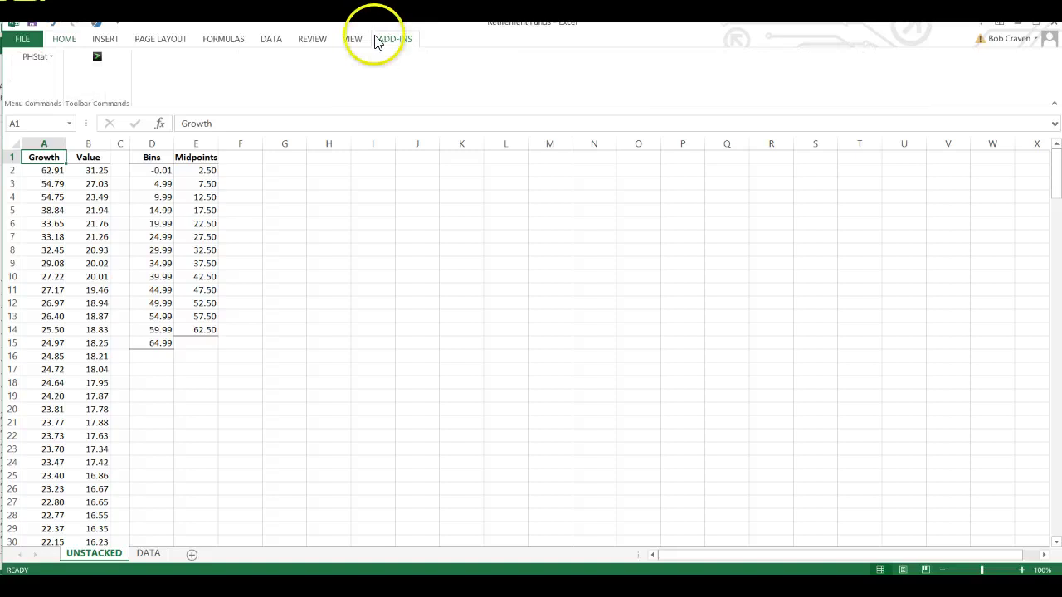
pyautogui.click(34, 59)
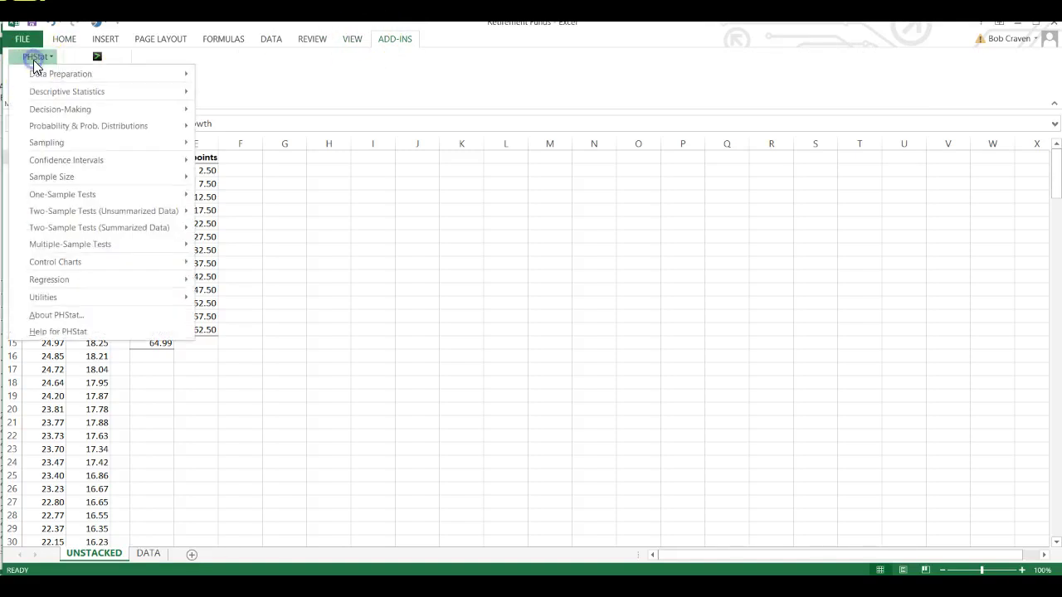
pyautogui.click(54, 94)
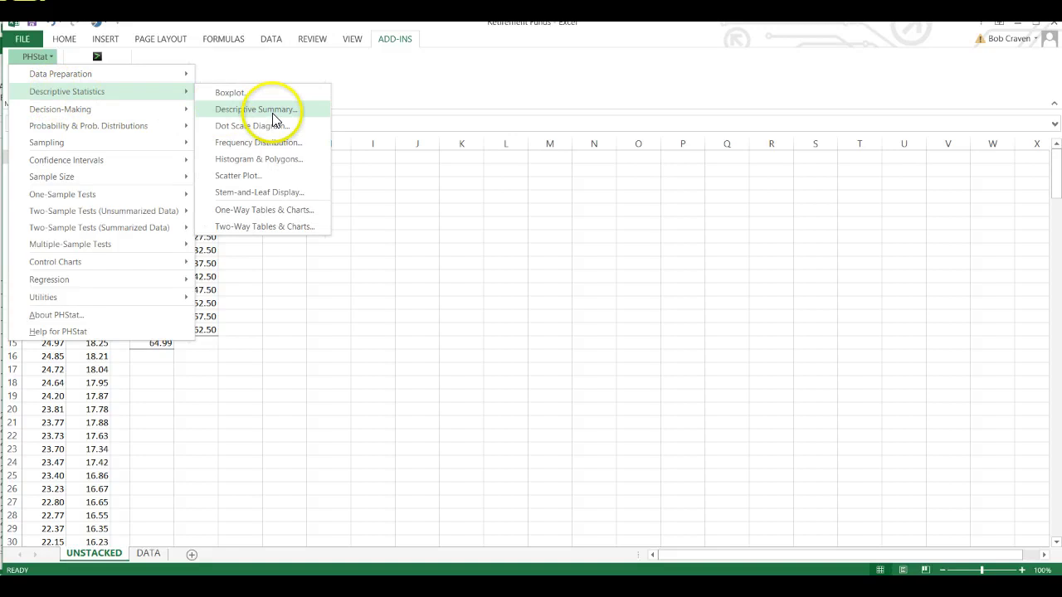
pyautogui.click(268, 193)
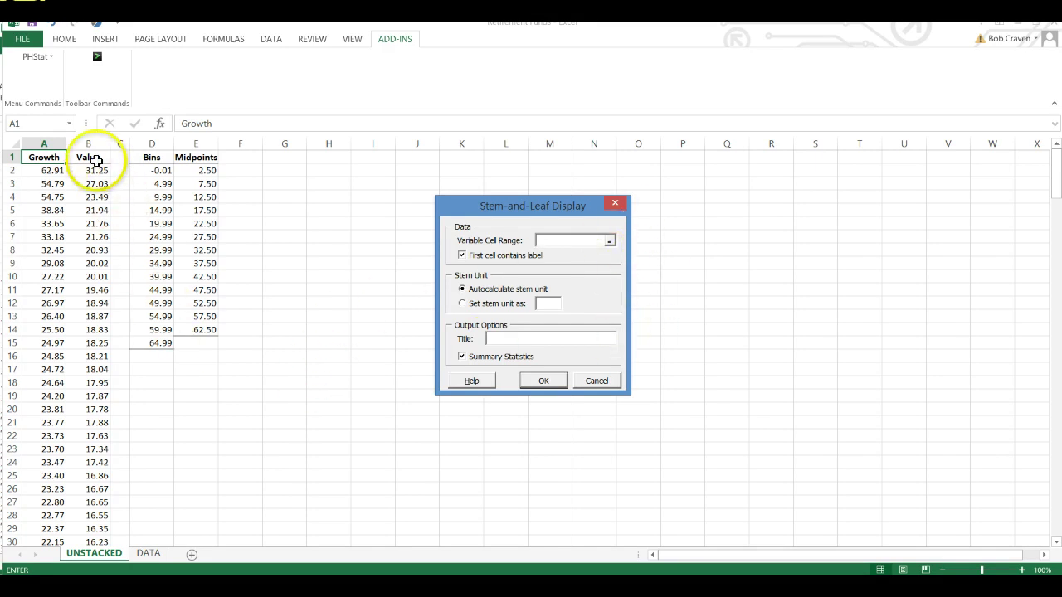
# Step: Set the variable cell range to the Value column B1:B136, keeping summary statistics
pyautogui.moveTo(89, 155); pyautogui.dragTo(106, 446)
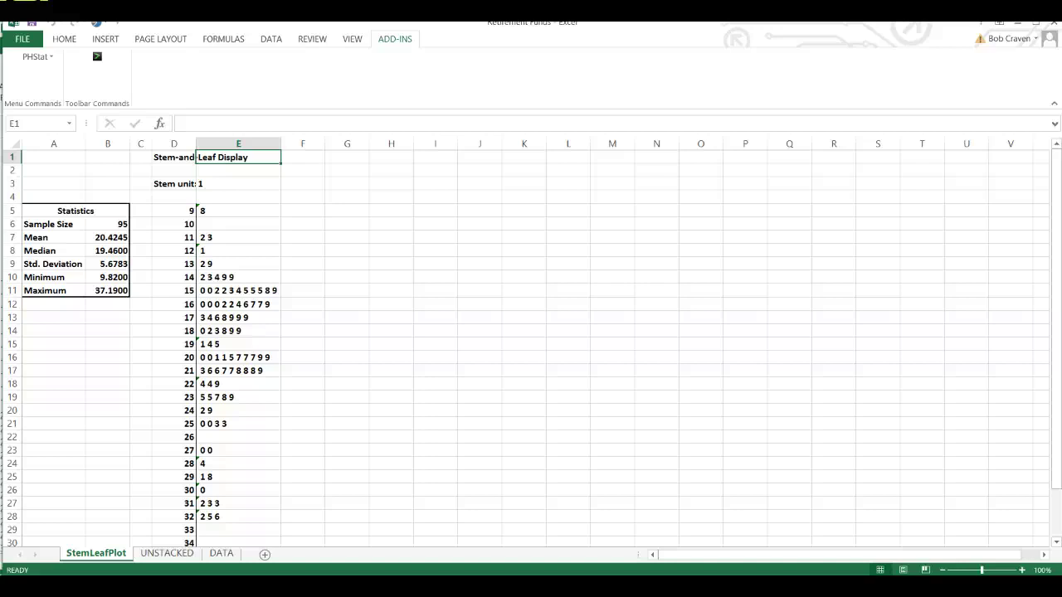
# Step: Create a PivotTable from DATA!$A$1:$N$319 on a new worksheet
pyautogui.click(223, 554)
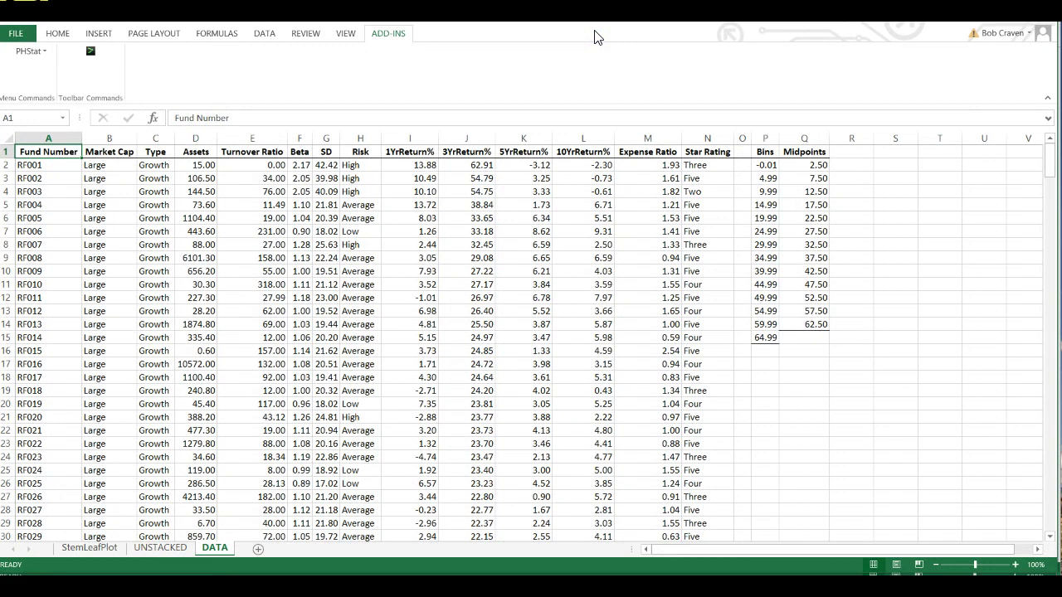
pyautogui.click(588, 37)
pyautogui.click(97, 34)
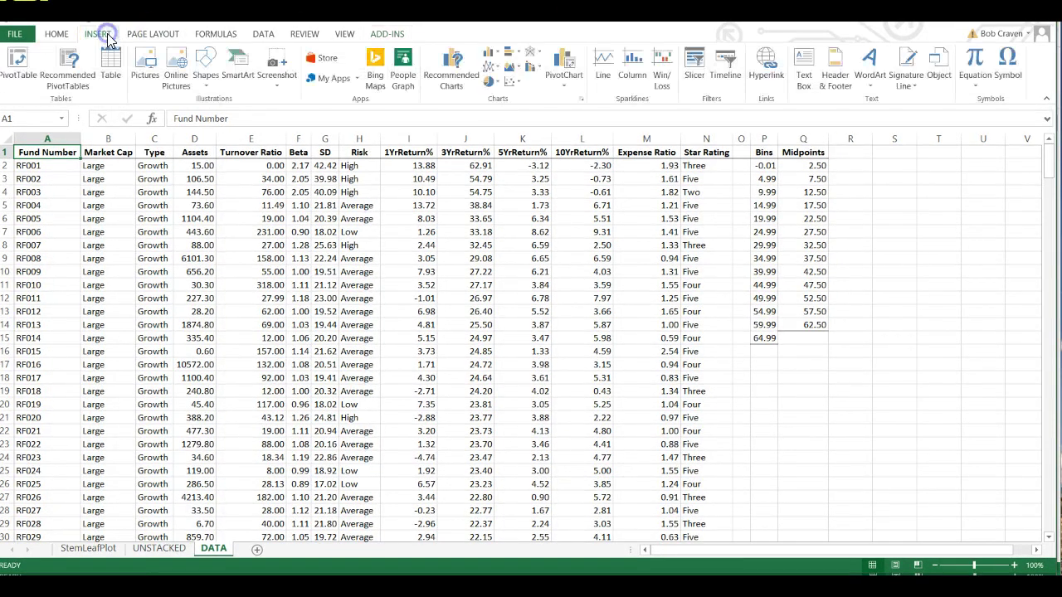
pyautogui.click(20, 72)
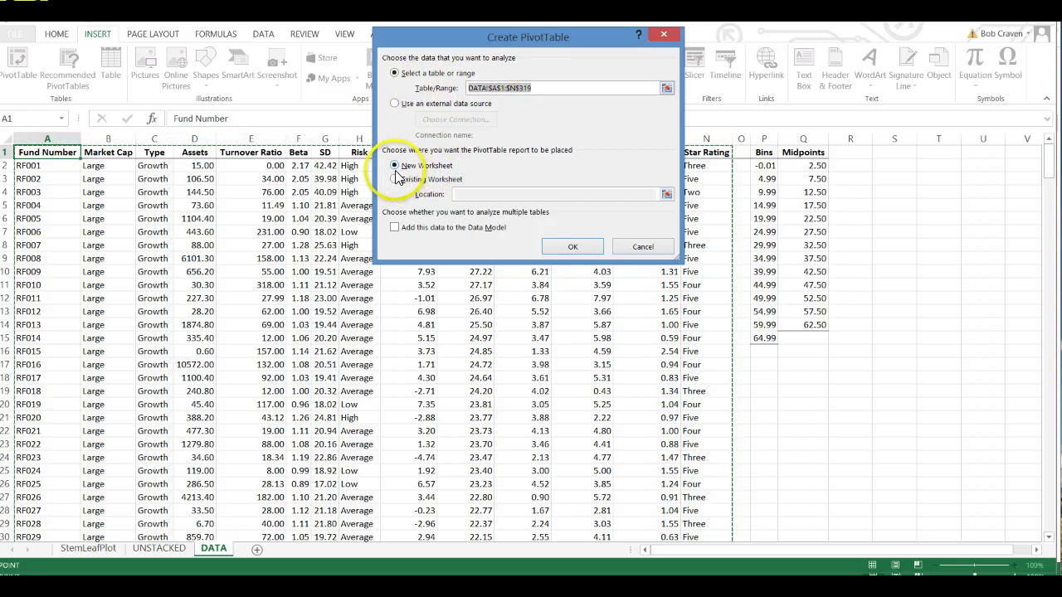
pyautogui.click(570, 246)
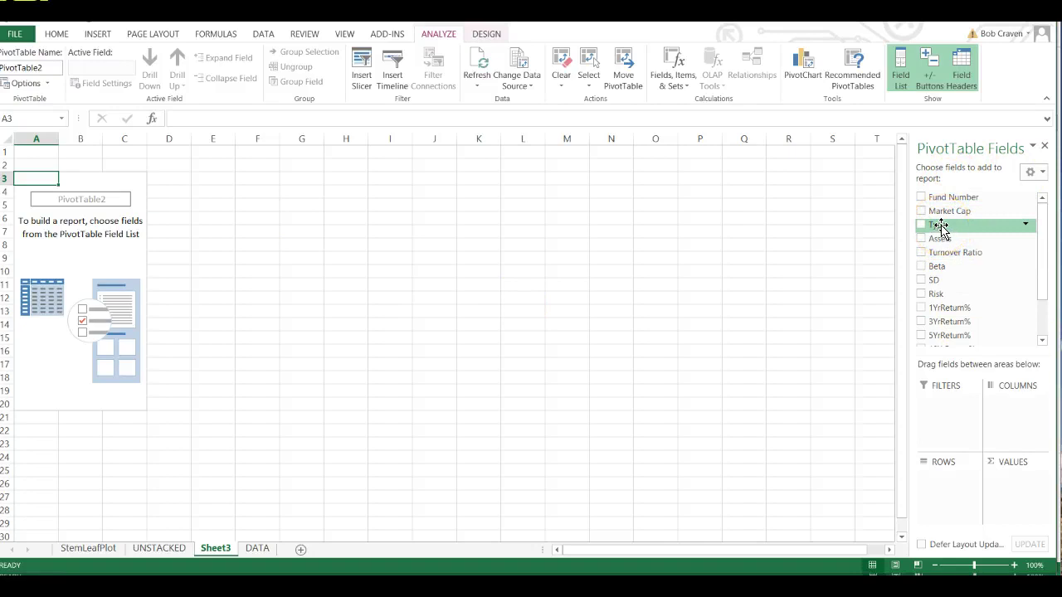
# Step: Place Type and Market Cap in Rows, Risk in Columns, and a count of Type in Values
pyautogui.moveTo(940, 229); pyautogui.dragTo(950, 489)
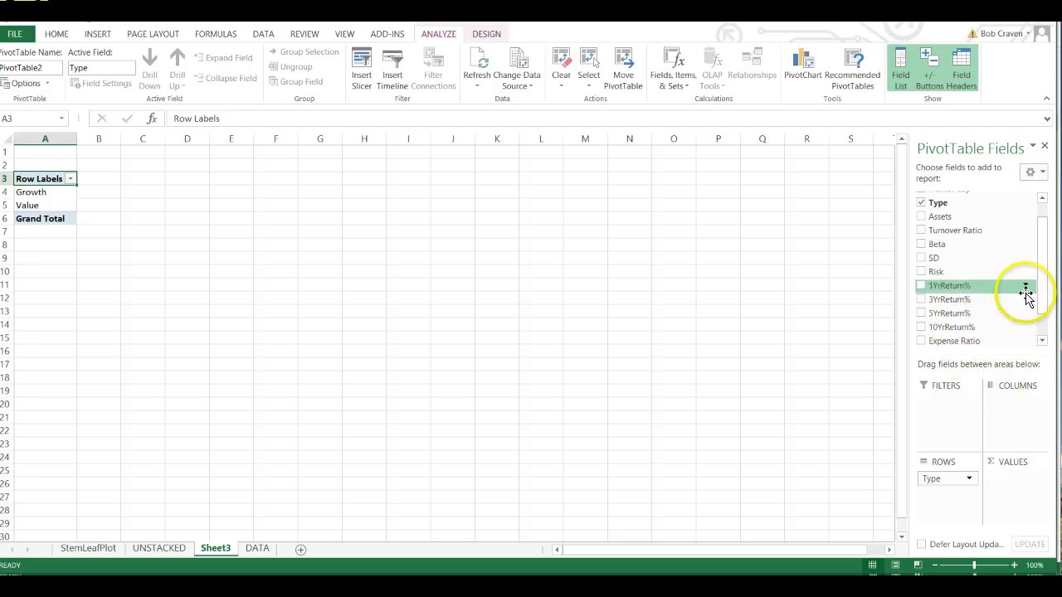
pyautogui.moveTo(1042, 254); pyautogui.dragTo(1033, 231)
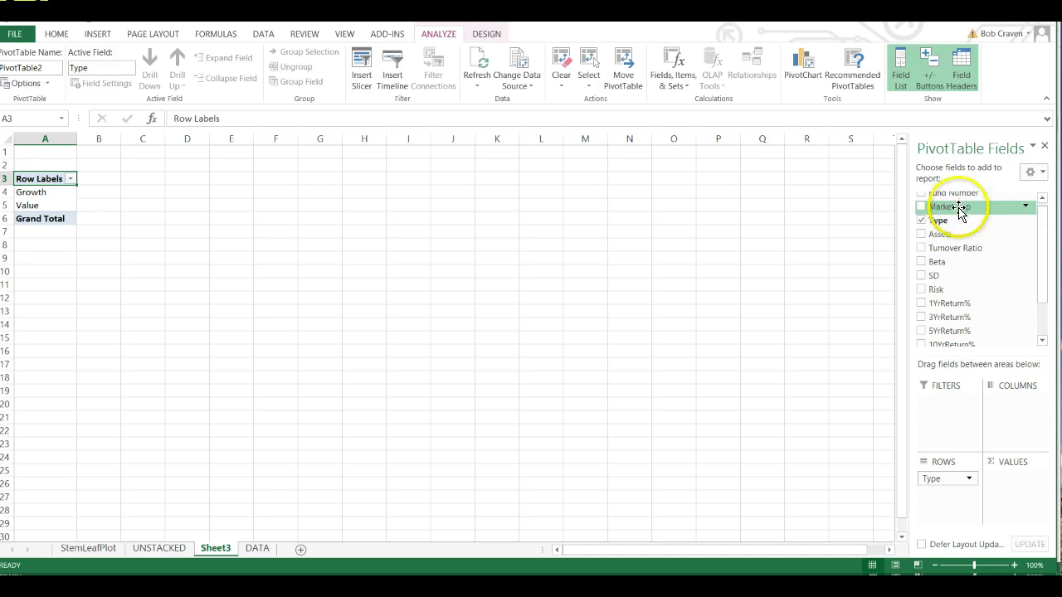
pyautogui.moveTo(958, 210); pyautogui.dragTo(946, 498)
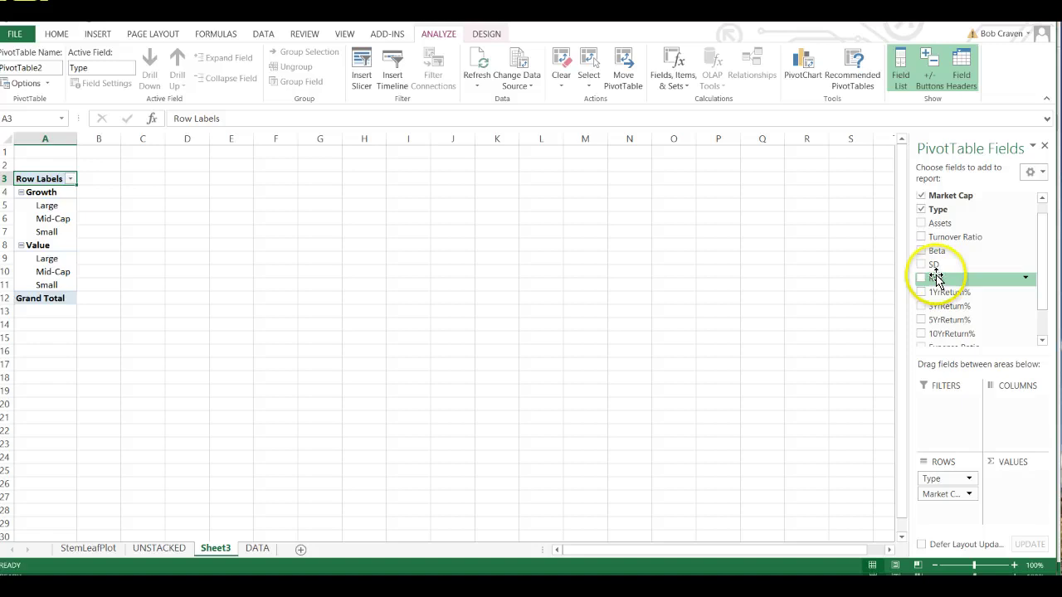
pyautogui.moveTo(939, 280); pyautogui.dragTo(1021, 405)
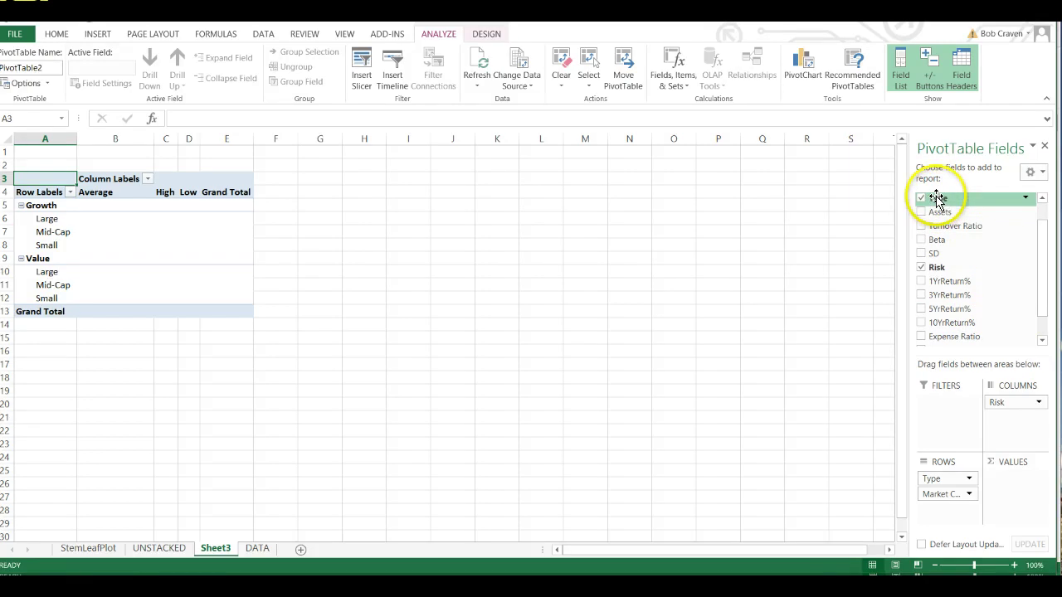
pyautogui.moveTo(940, 203); pyautogui.dragTo(1022, 489)
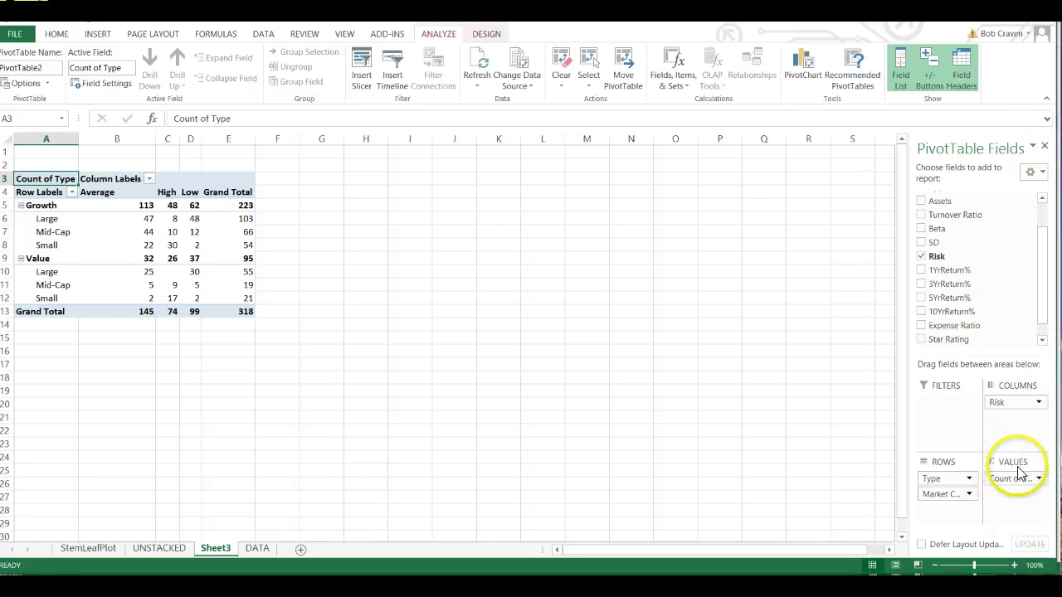
# Step: Set the Count of Type value field to show values as % of Grand Total
pyautogui.moveTo(1012, 477); pyautogui.dragTo(1043, 493)
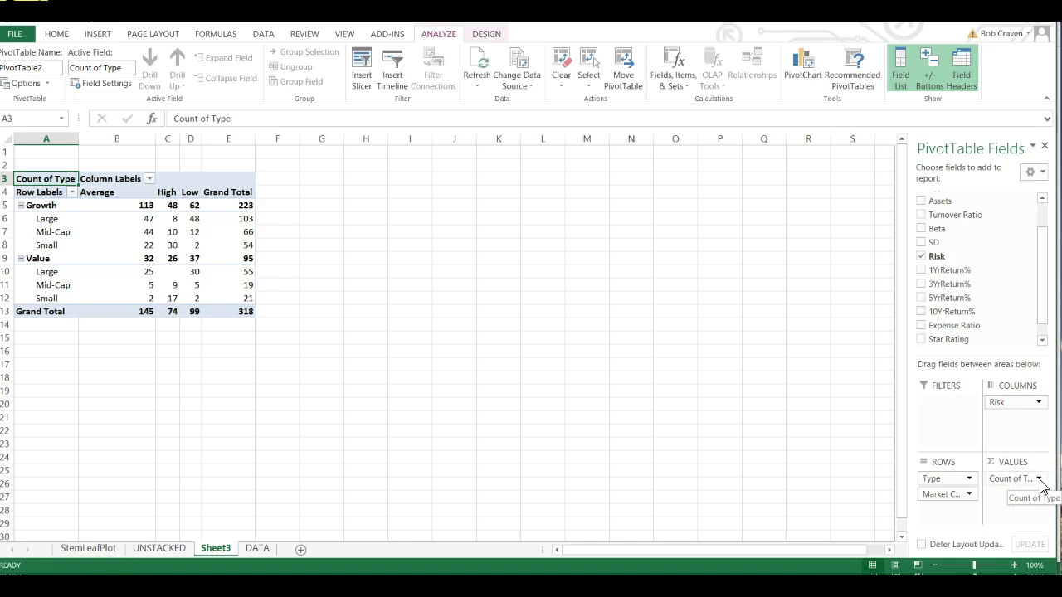
pyautogui.click(1039, 479)
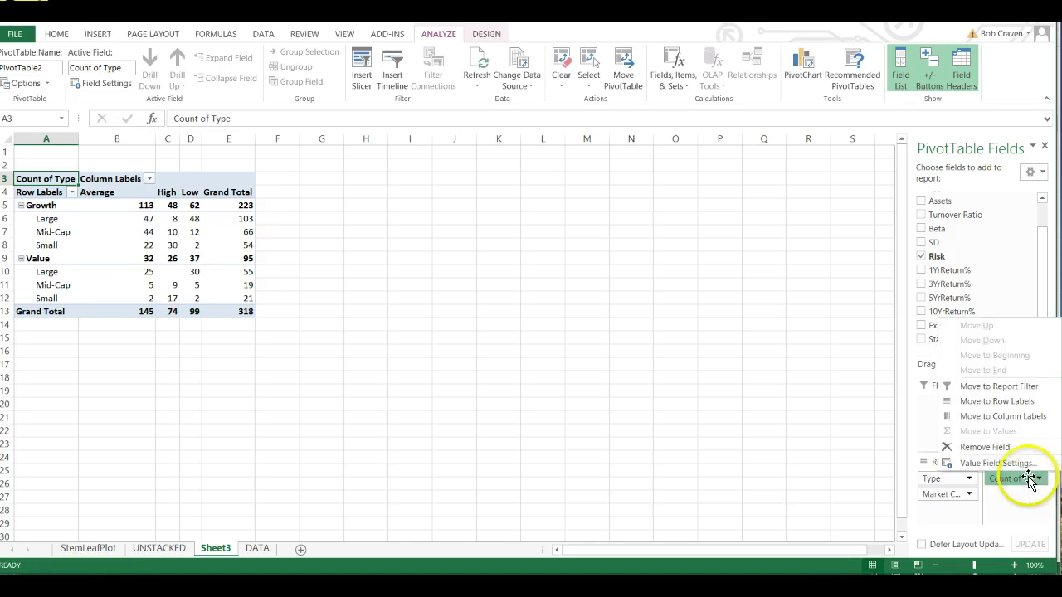
pyautogui.click(1012, 468)
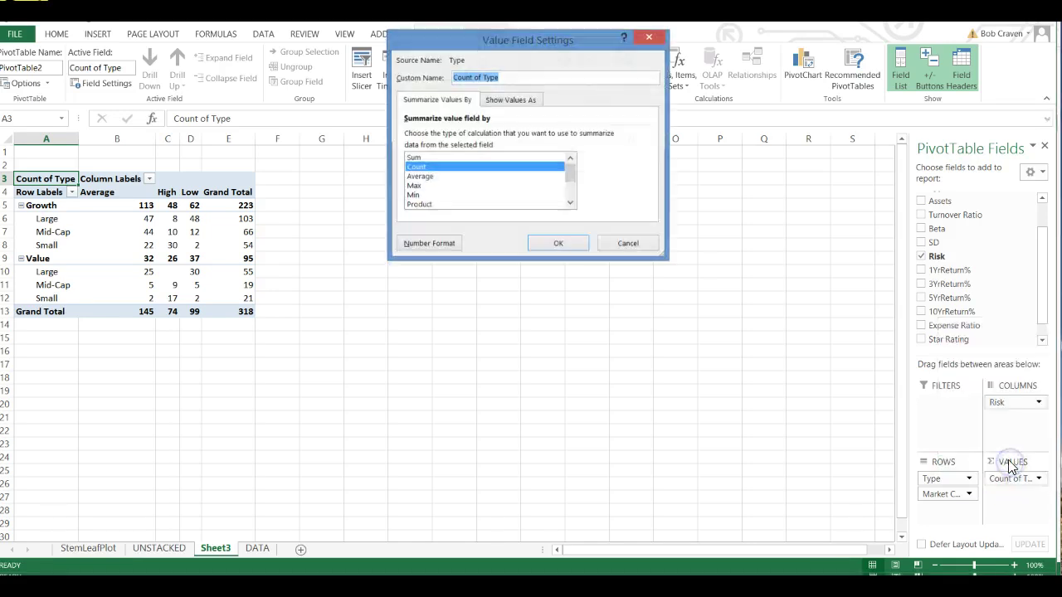
pyautogui.click(984, 446)
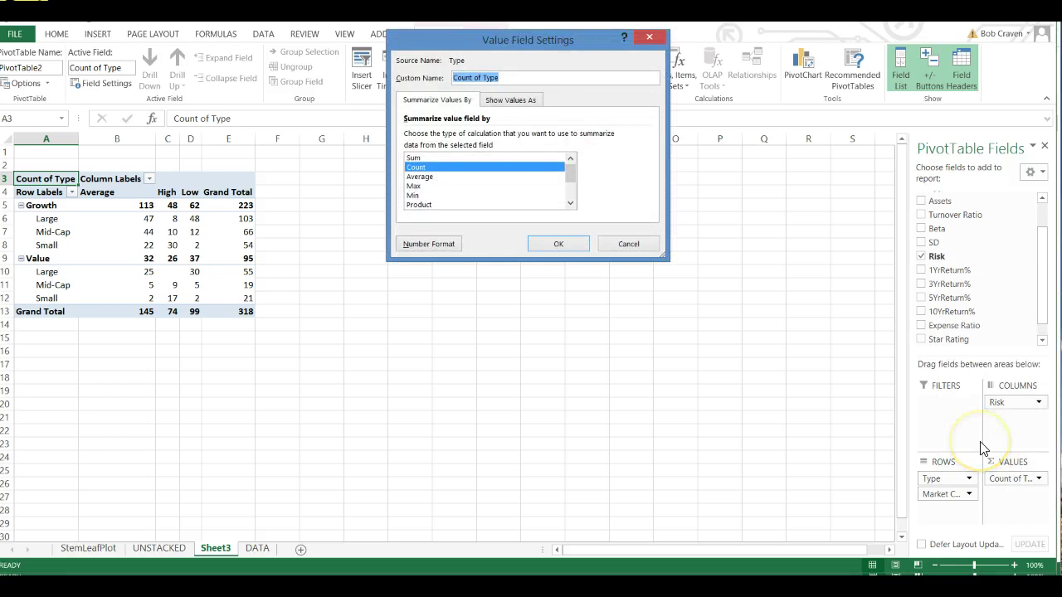
pyautogui.click(512, 101)
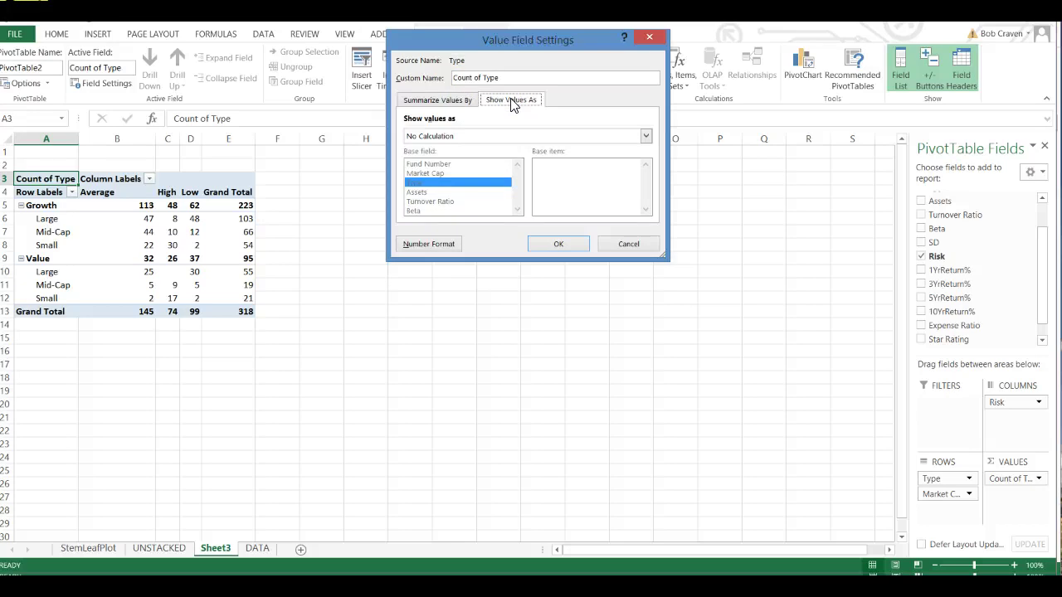
pyautogui.click(504, 107)
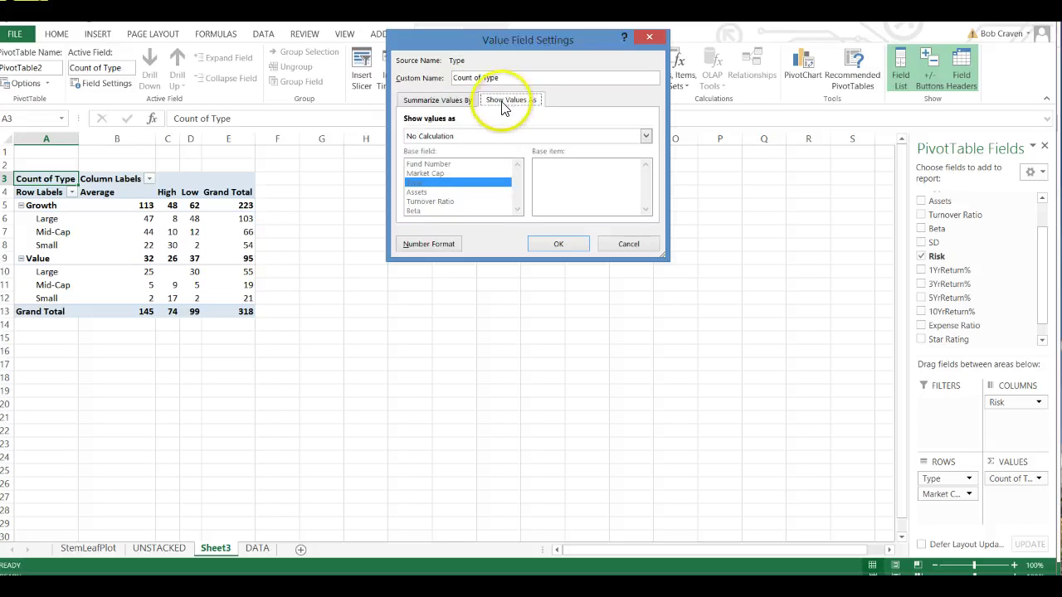
pyautogui.click(503, 107)
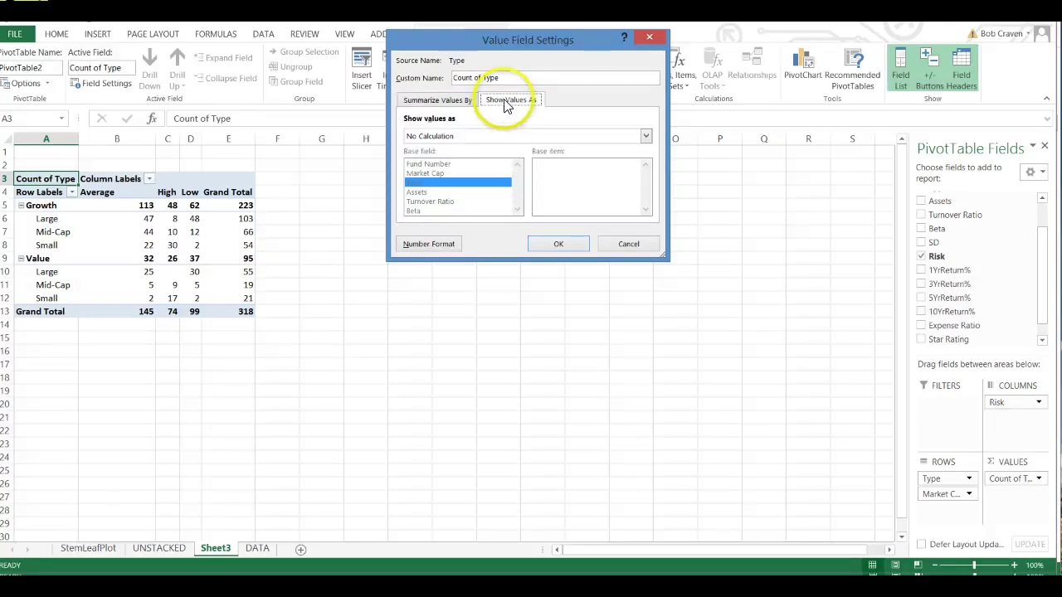
pyautogui.click(647, 137)
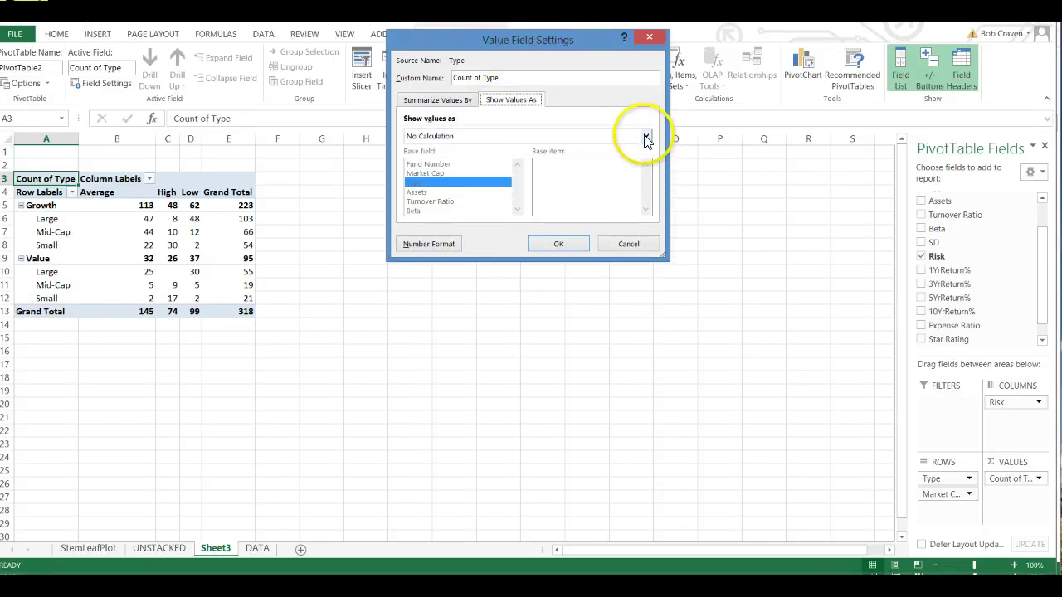
pyautogui.click(647, 138)
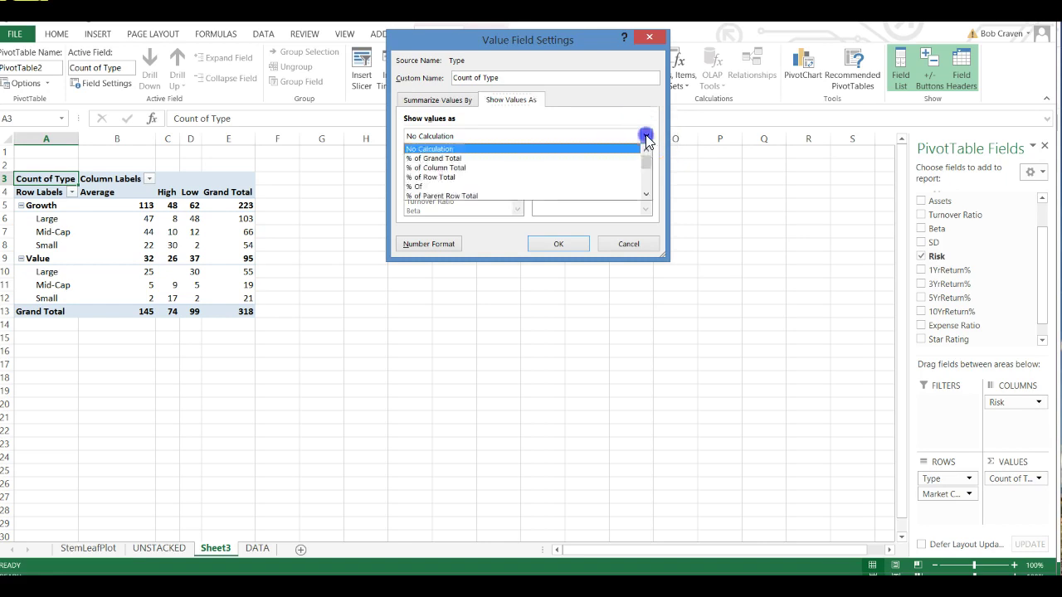
pyautogui.click(448, 158)
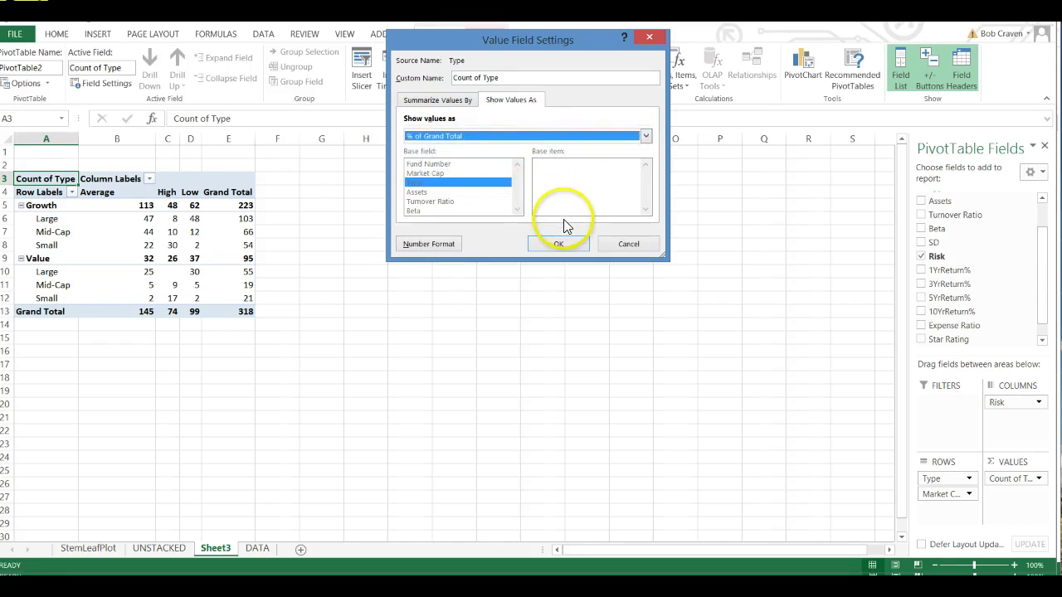
pyautogui.click(561, 246)
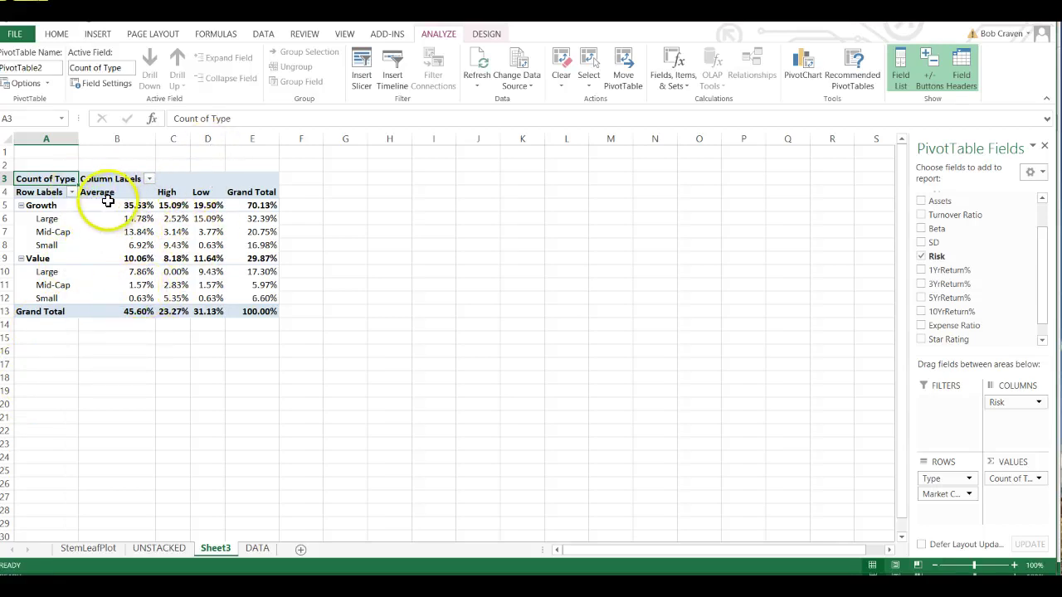
# Step: Drag the Low heading from D4 in front of Average so the Risk columns run Low, Average, High
pyautogui.click(199, 192)
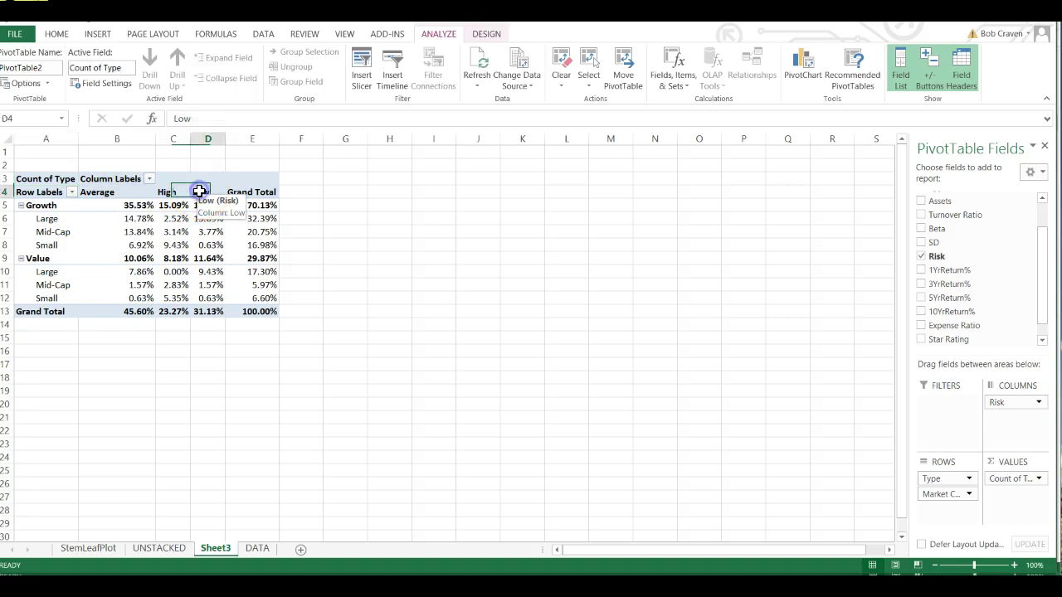
pyautogui.moveTo(170, 193); pyautogui.dragTo(130, 194)
pyautogui.moveTo(167, 193); pyautogui.dragTo(204, 191)
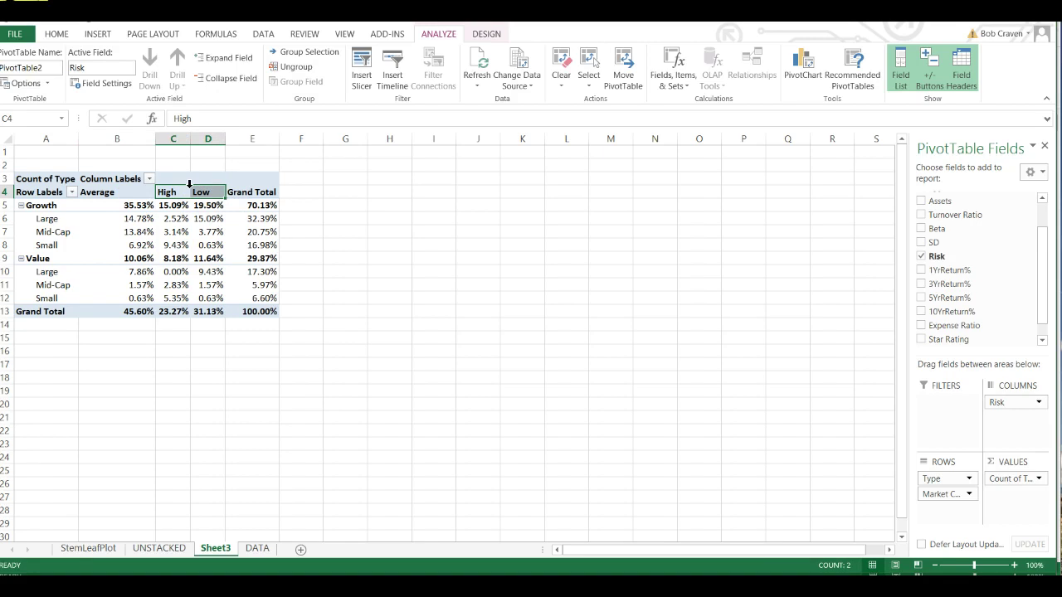
pyautogui.click(189, 184)
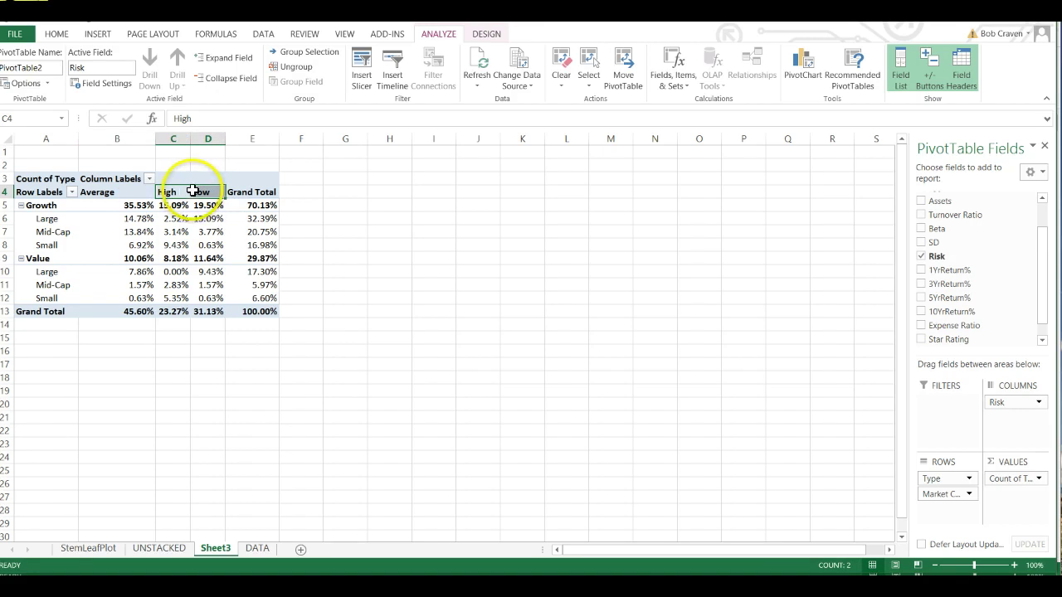
pyautogui.click(193, 190)
pyautogui.moveTo(192, 191)
pyautogui.mouseDown()
pyautogui.moveTo(174, 200)
pyautogui.moveTo(90, 196)
pyautogui.mouseUp()
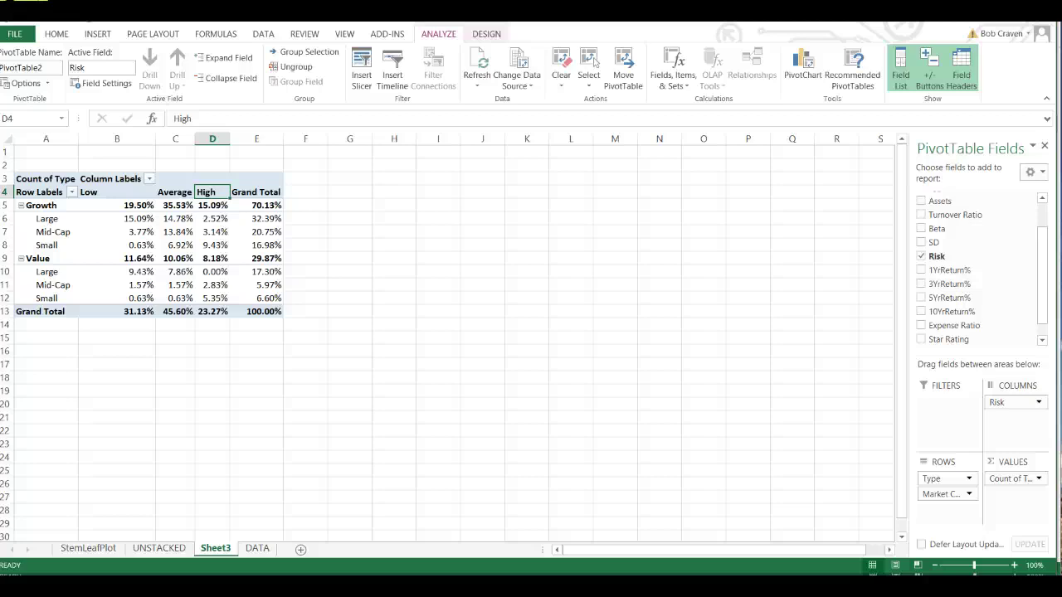
pyautogui.scroll(8, 594, 62)
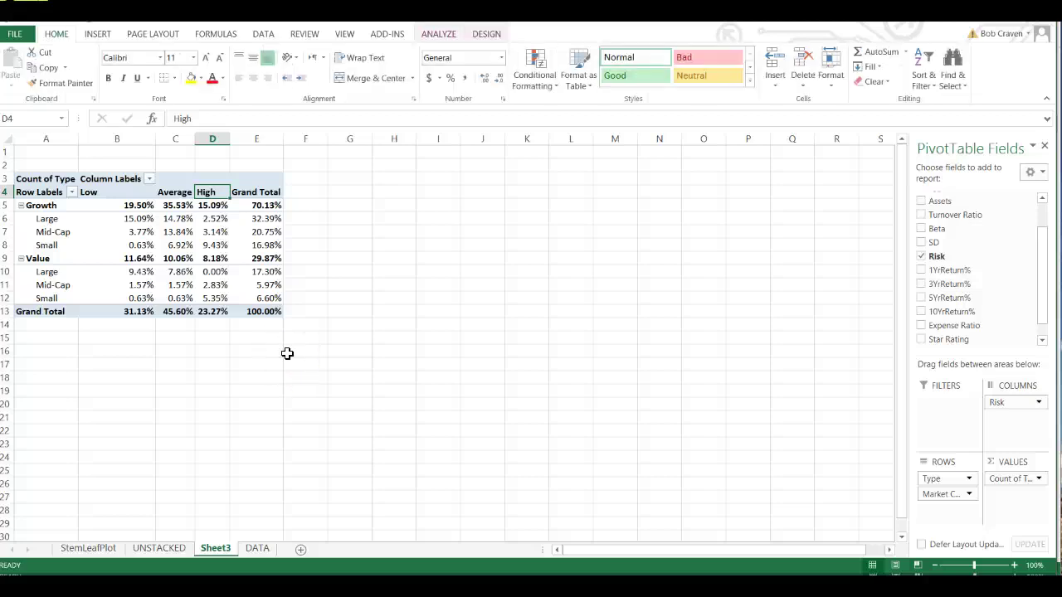